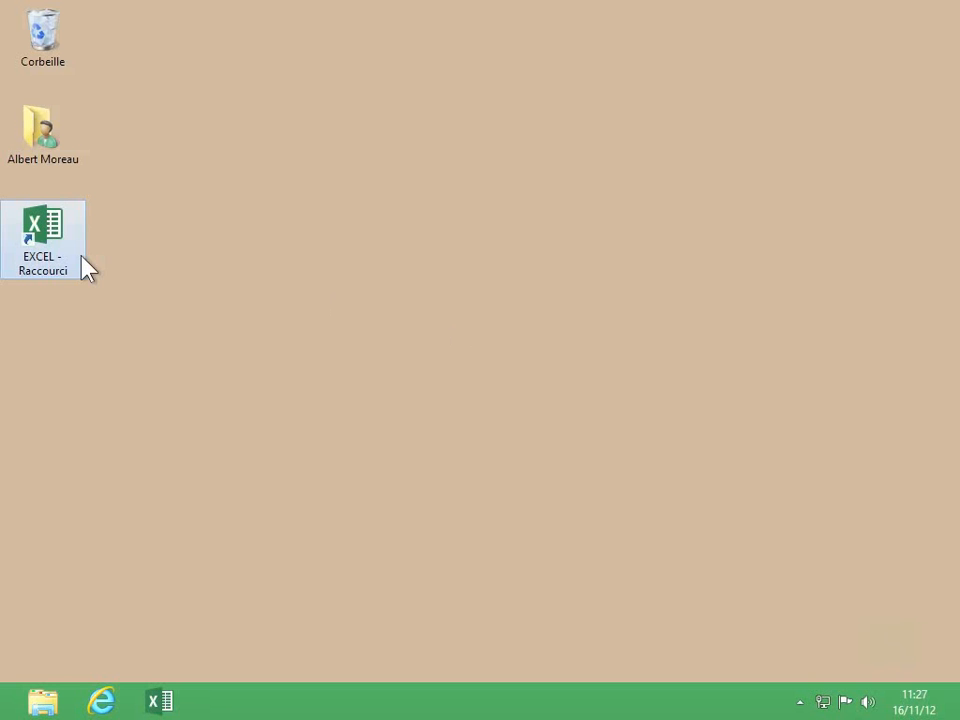
# Start Excel and open the recent workbooks Emissions de CO2 (2) and Clients 2012 in separate windows.
pyautogui.doubleClick(38, 236)
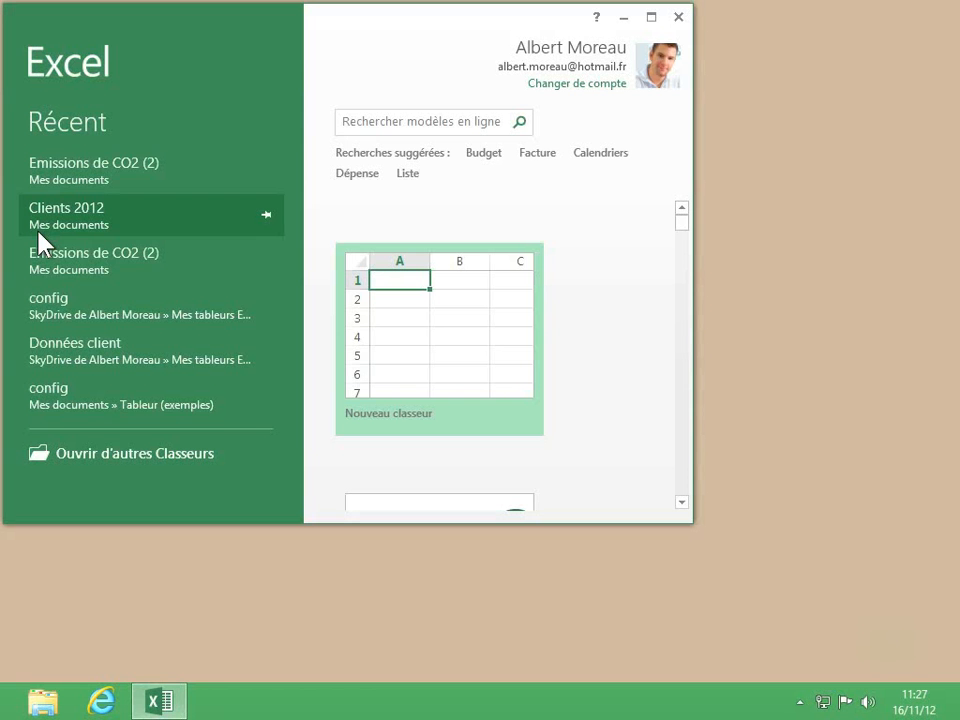
pyautogui.click(104, 170)
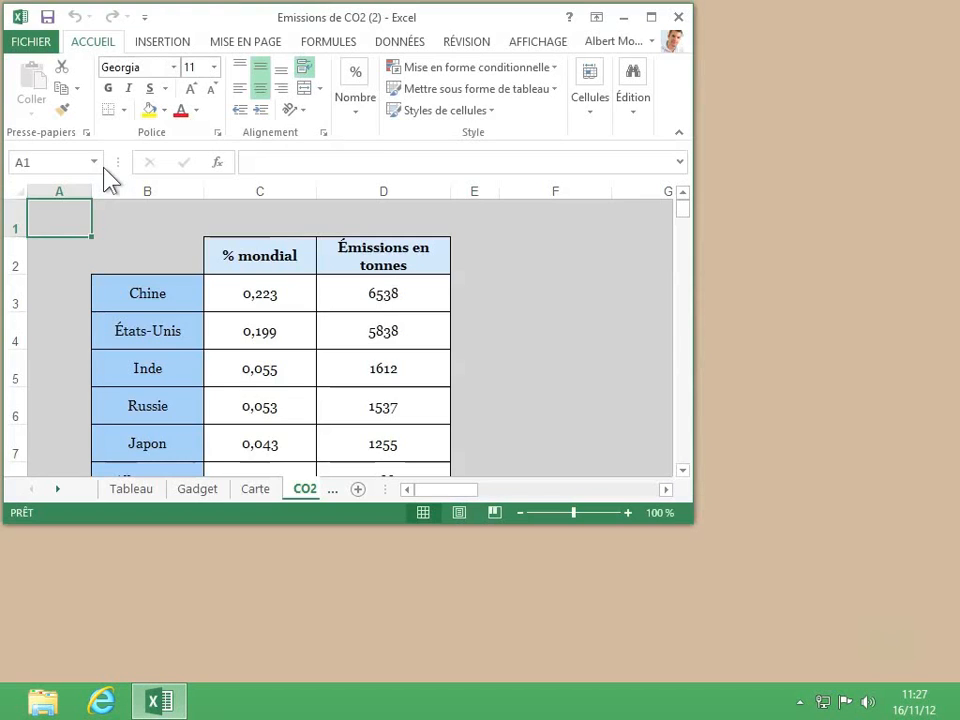
pyautogui.click(38, 50)
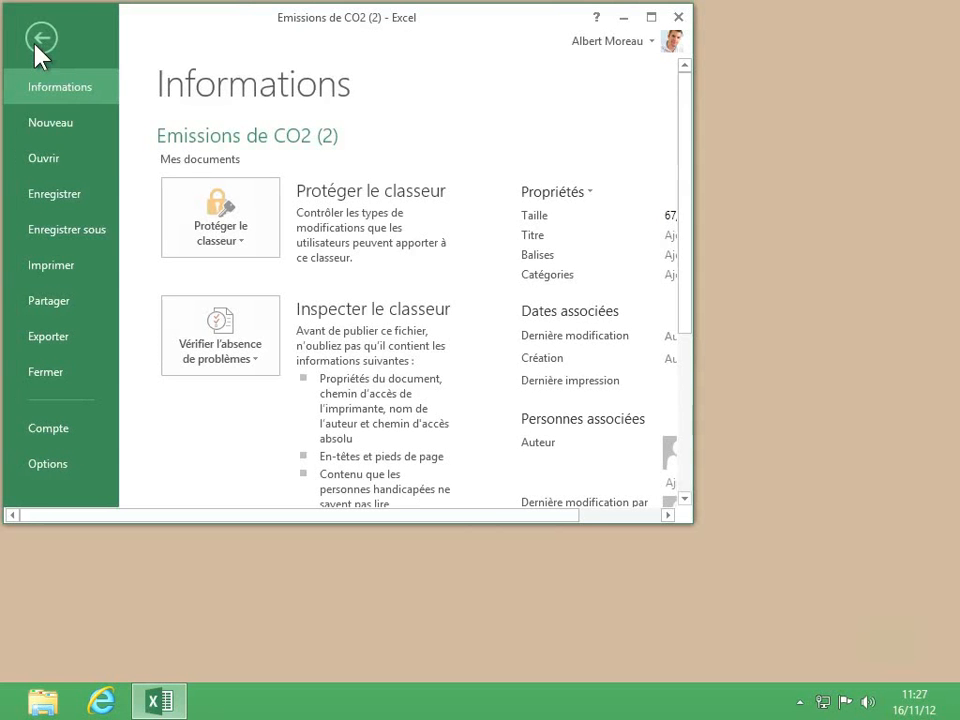
pyautogui.click(58, 158)
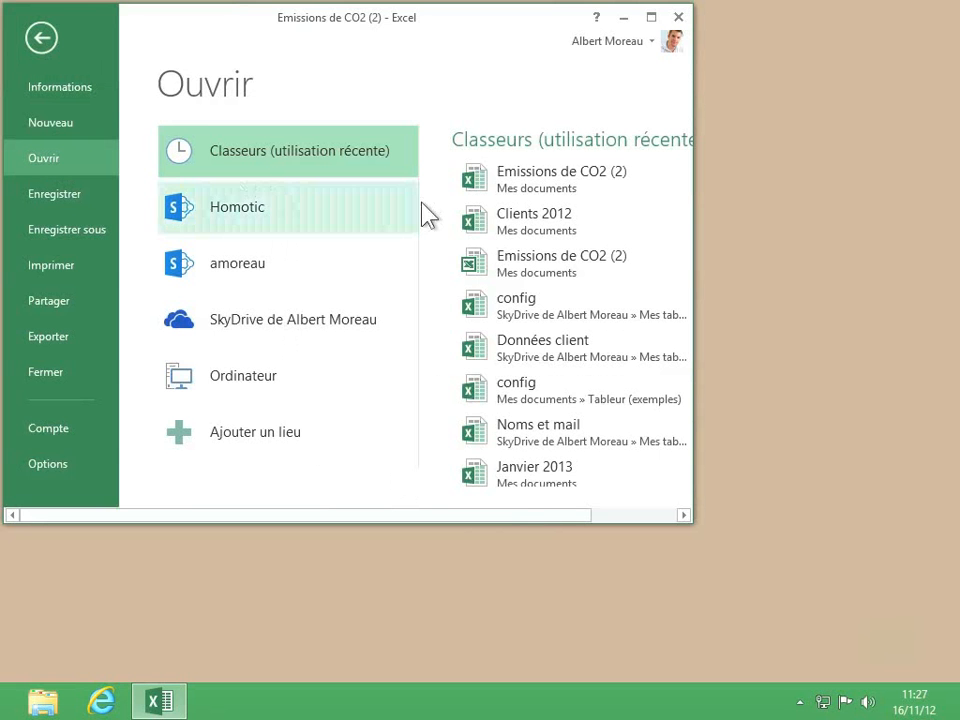
pyautogui.click(530, 221)
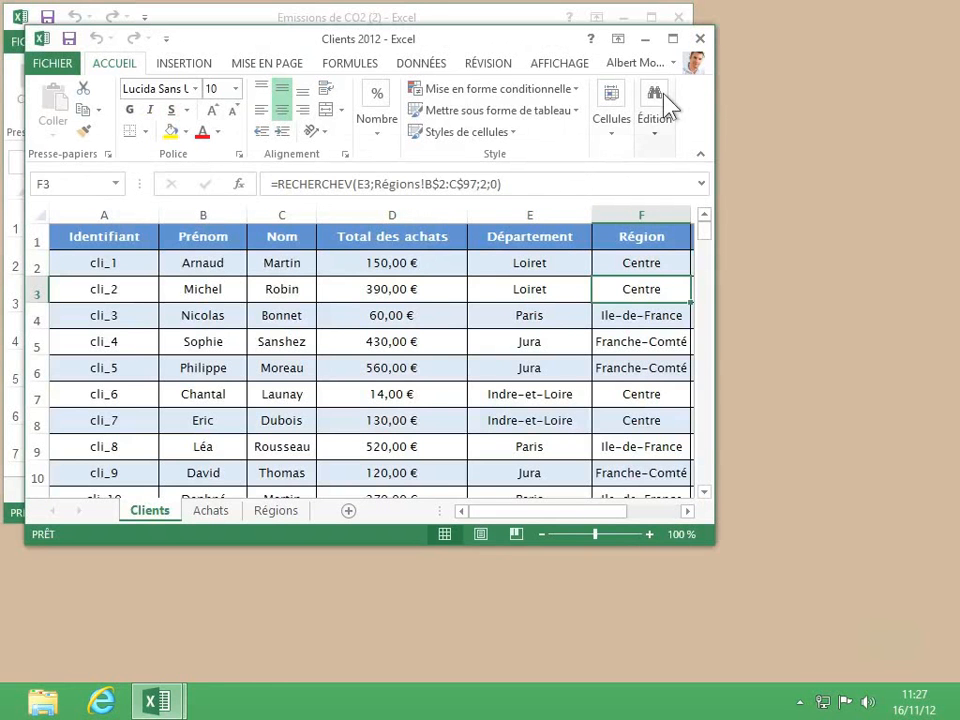
# Maximize and restore the Clients 2012 window, and shrink and move it so most of the Emissions de CO2 (2) window shows.
pyautogui.click(672, 40)
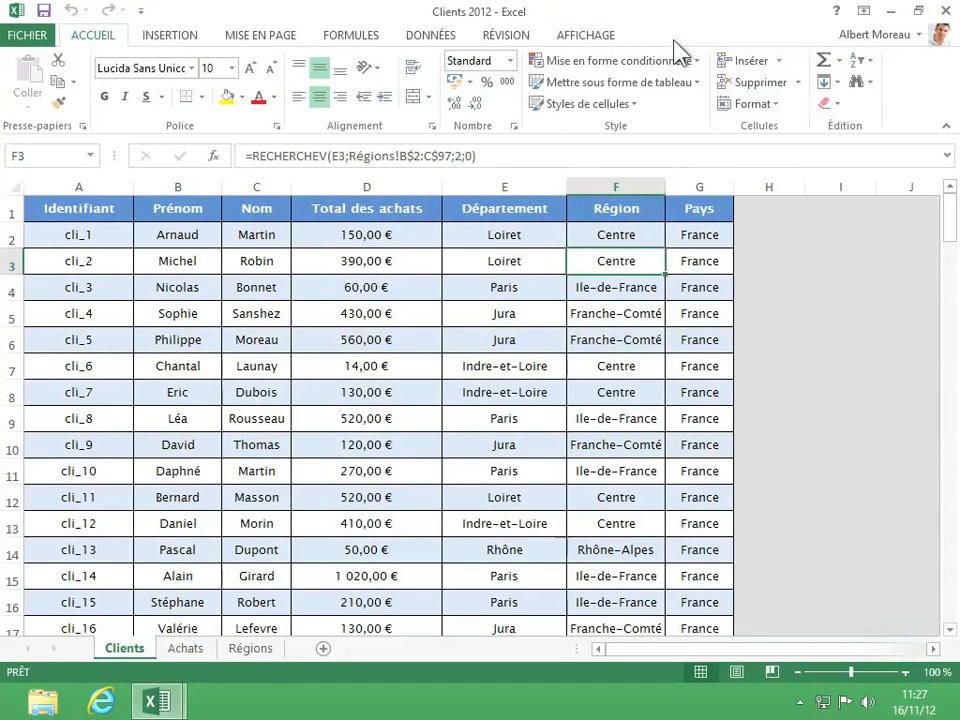
pyautogui.click(919, 12)
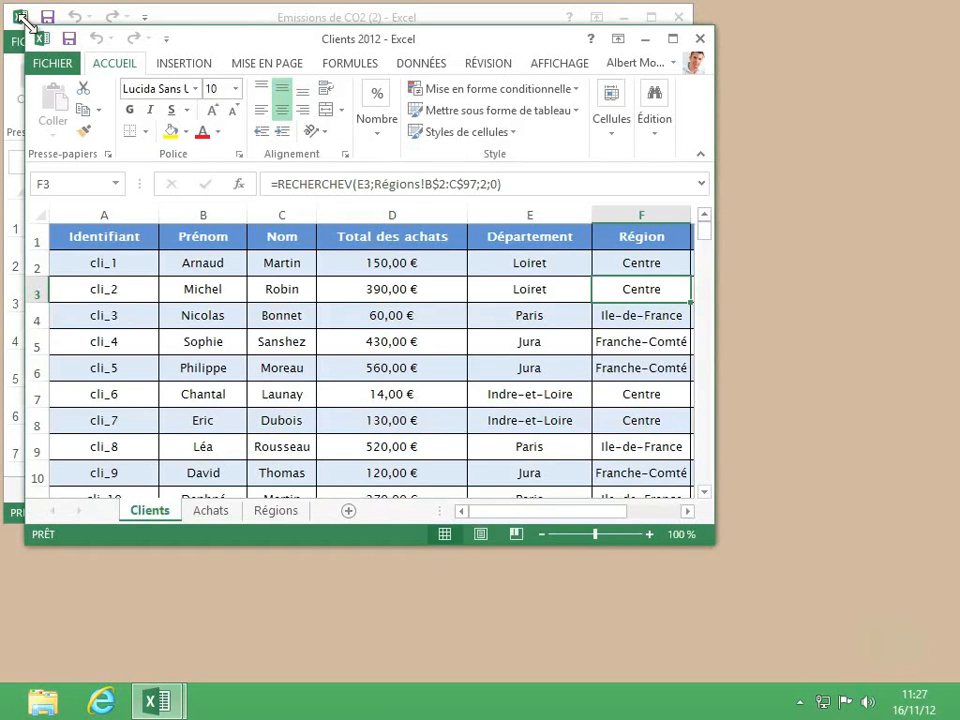
pyautogui.moveTo(27, 22); pyautogui.dragTo(212, 127)
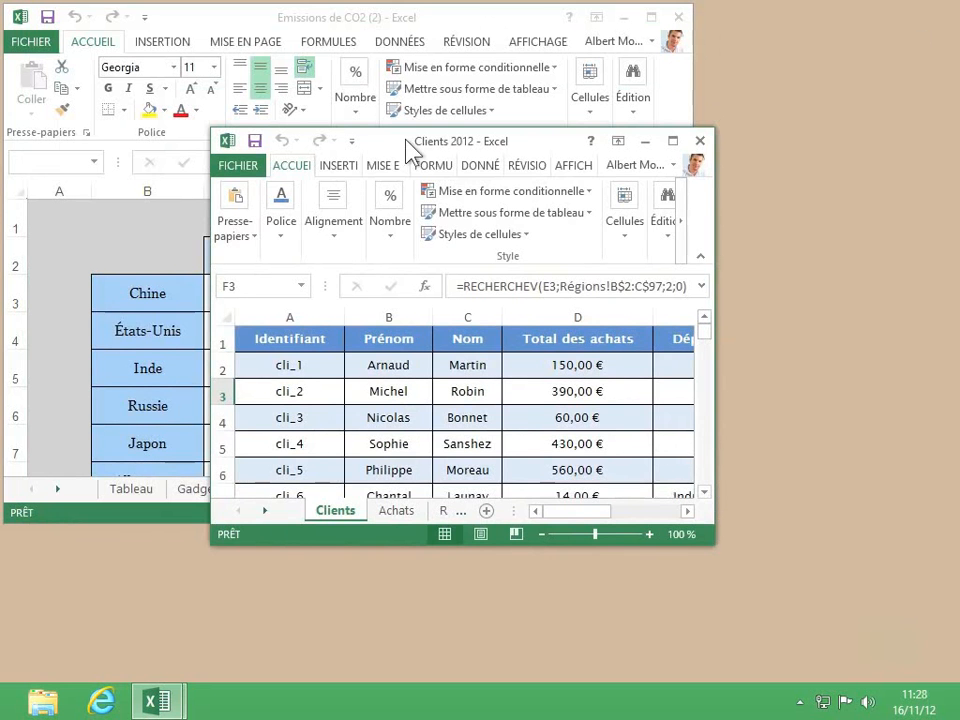
pyautogui.moveTo(448, 137); pyautogui.dragTo(691, 251)
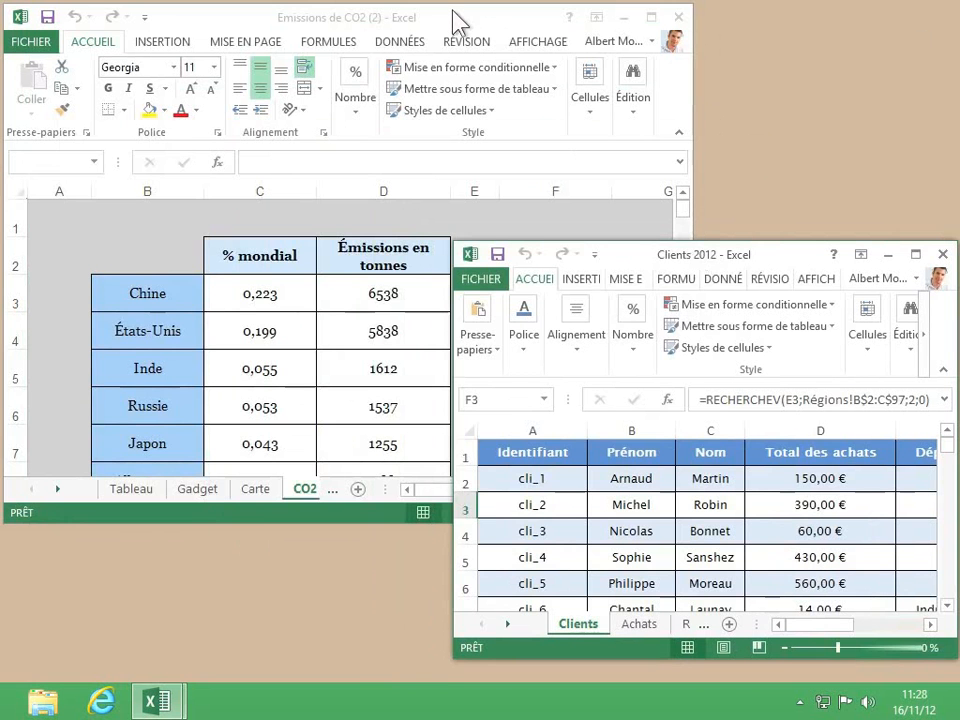
# Snap the Emissions de CO2 (2) window to the left half of the screen and the Clients 2012 window to the right half.
pyautogui.moveTo(458, 20); pyautogui.dragTo(475, 117)
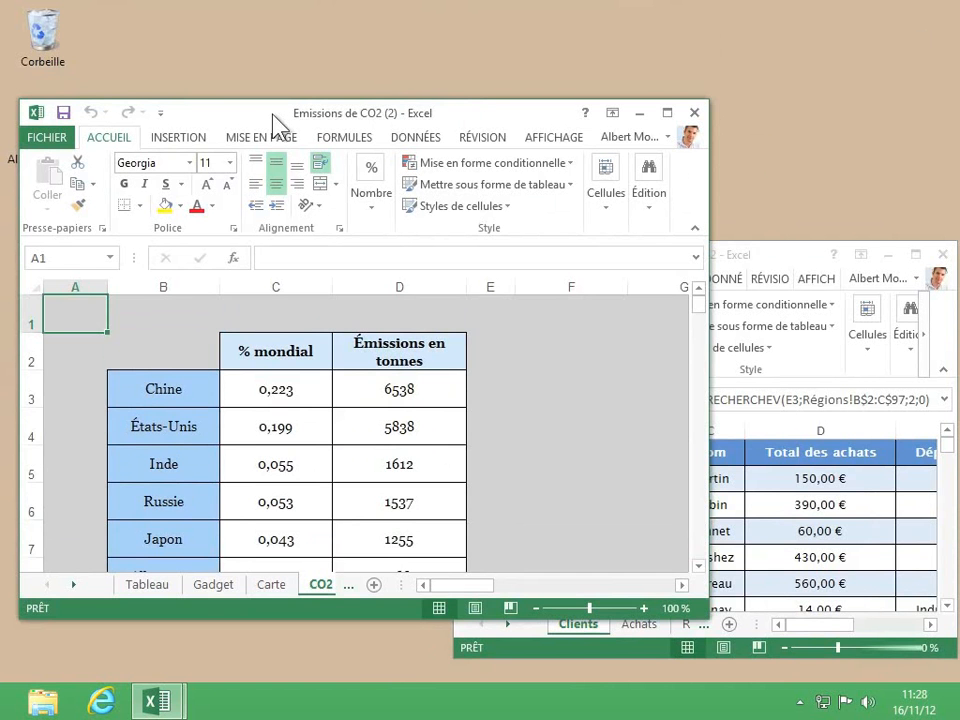
pyautogui.moveTo(273, 117); pyautogui.dragTo(3, 151)
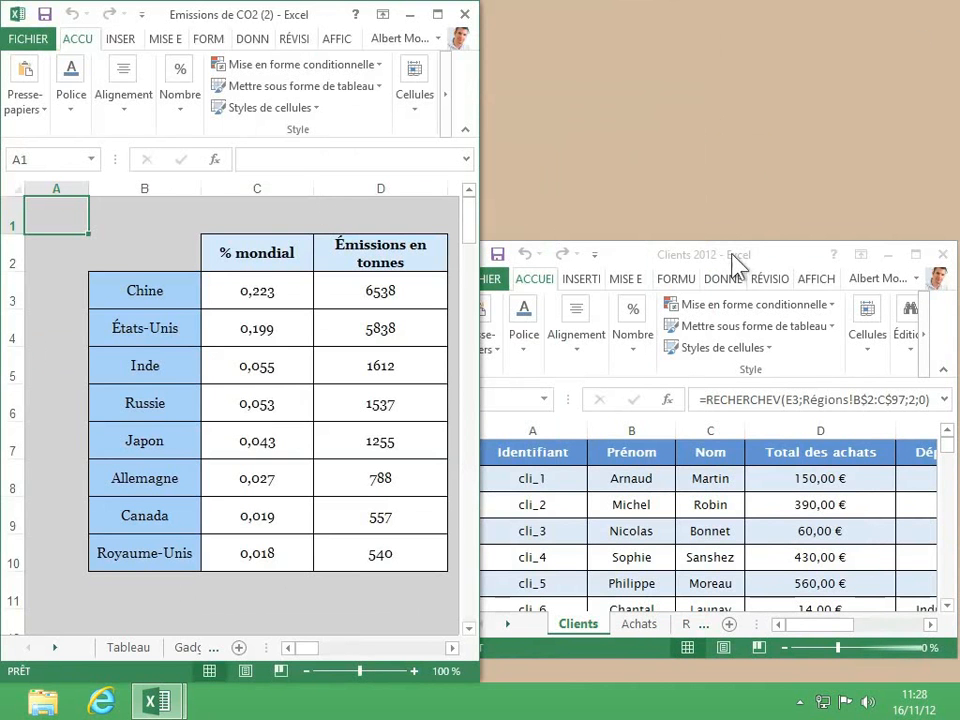
pyautogui.moveTo(720, 256); pyautogui.dragTo(958, 212)
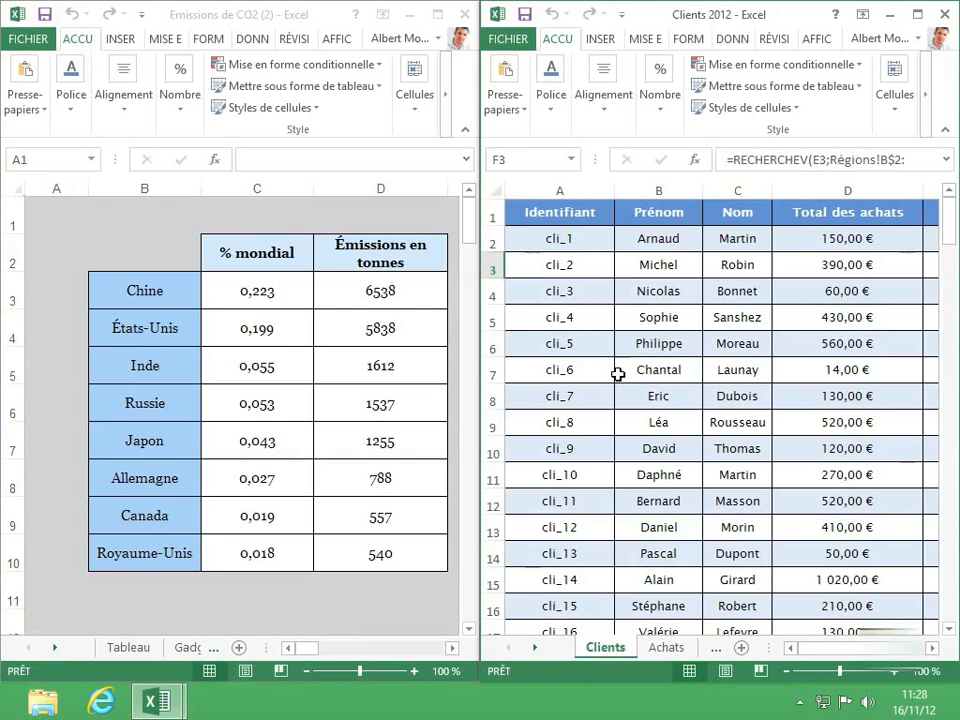
# Maximize the Clients 2012 window, switch to Emissions de CO2 (2) and maximize it too, leaving cell F8 selected.
pyautogui.click(917, 14)
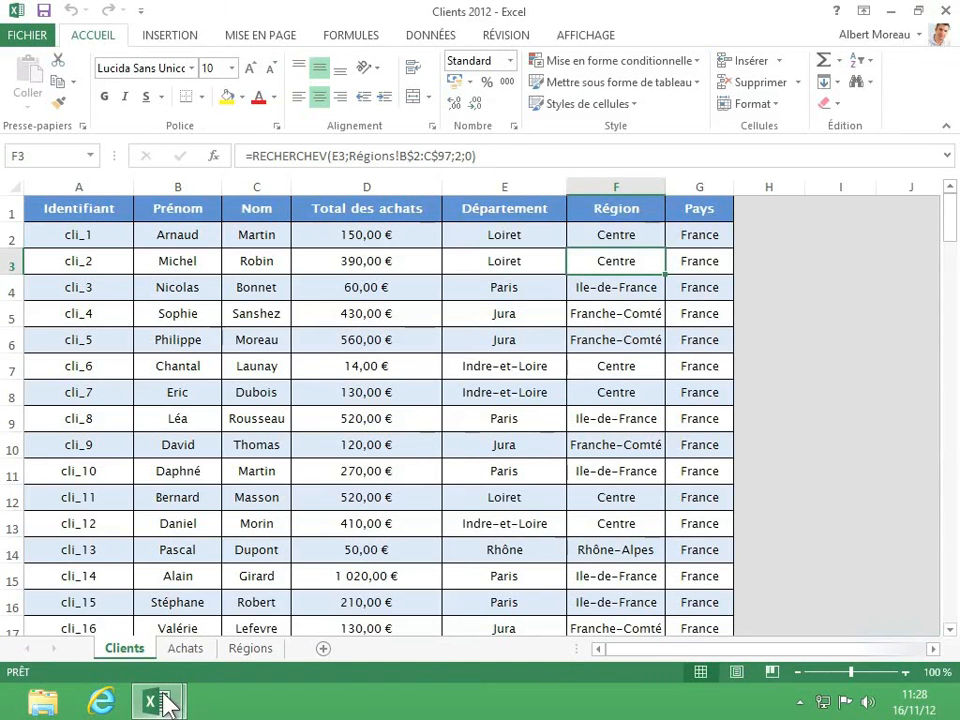
pyautogui.moveTo(165, 701)
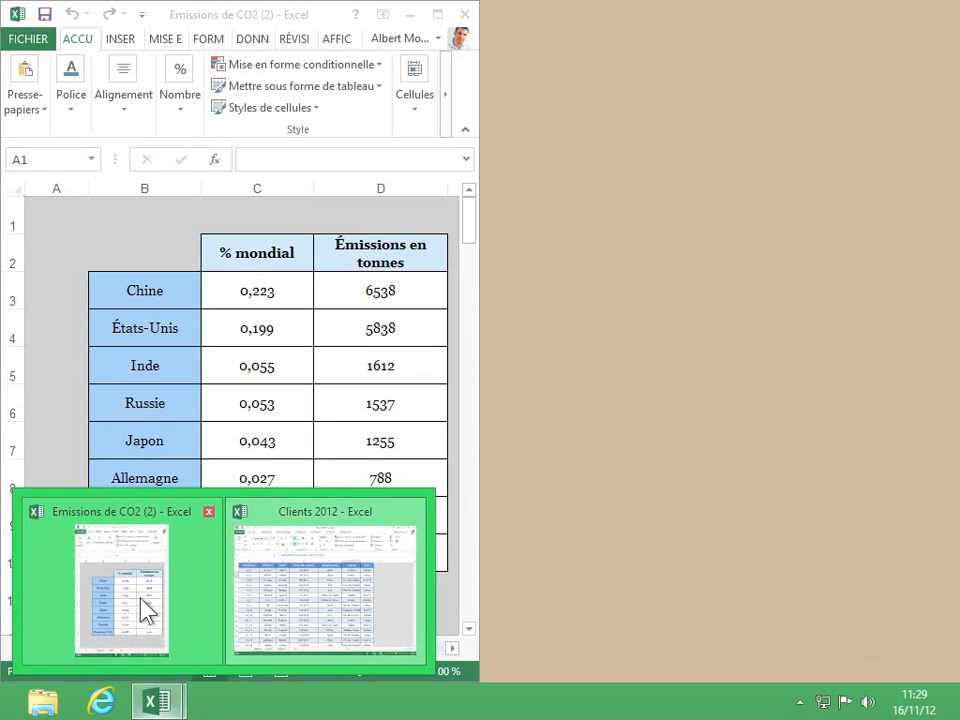
pyautogui.click(139, 598)
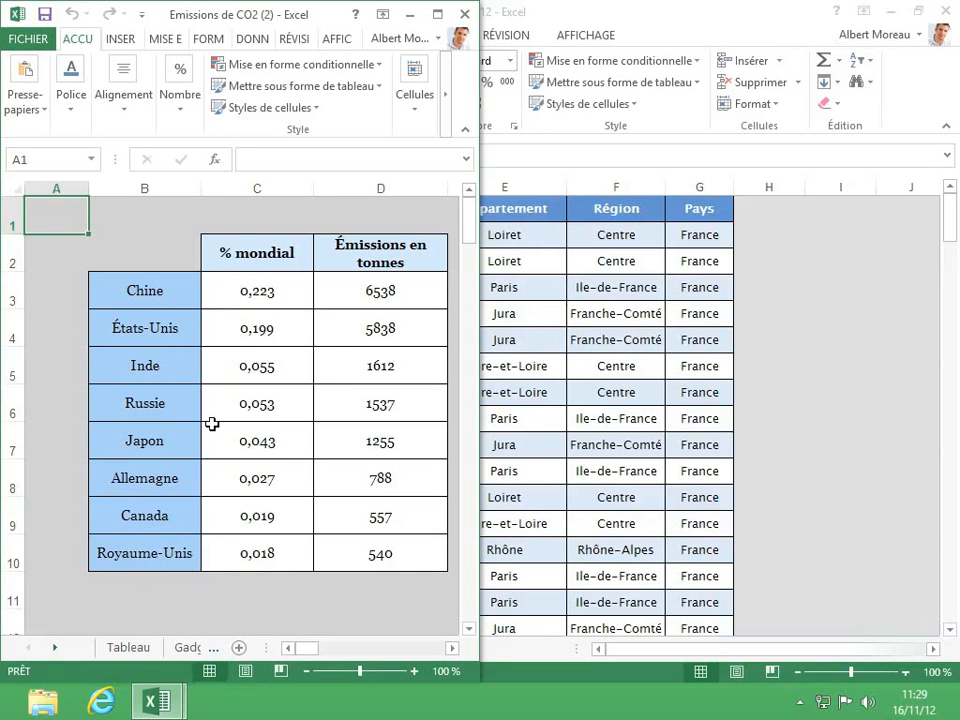
pyautogui.click(241, 338)
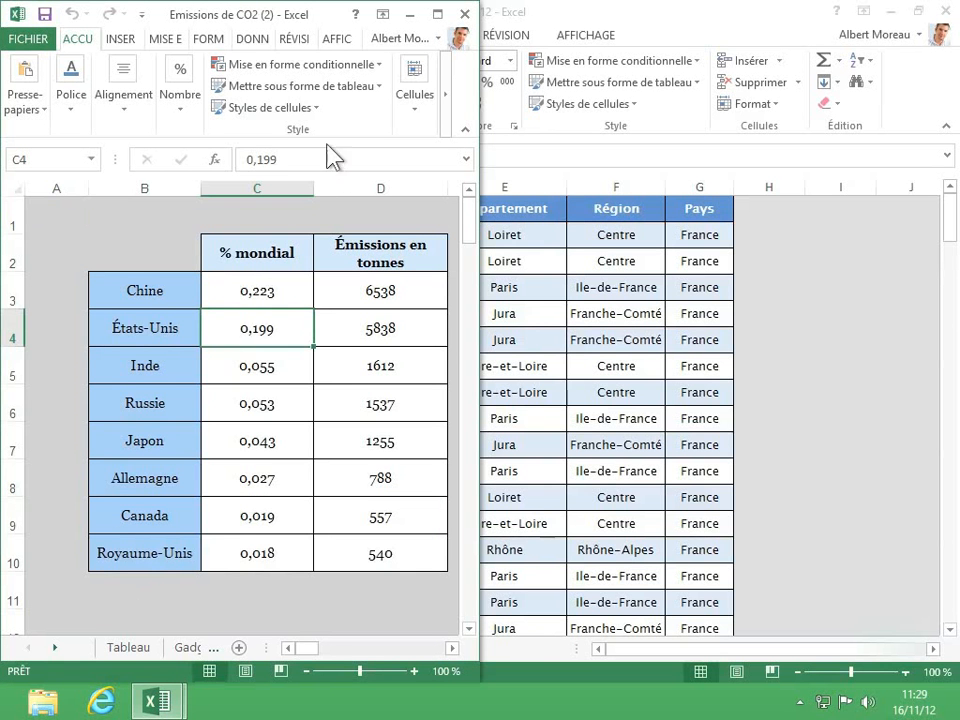
pyautogui.click(437, 14)
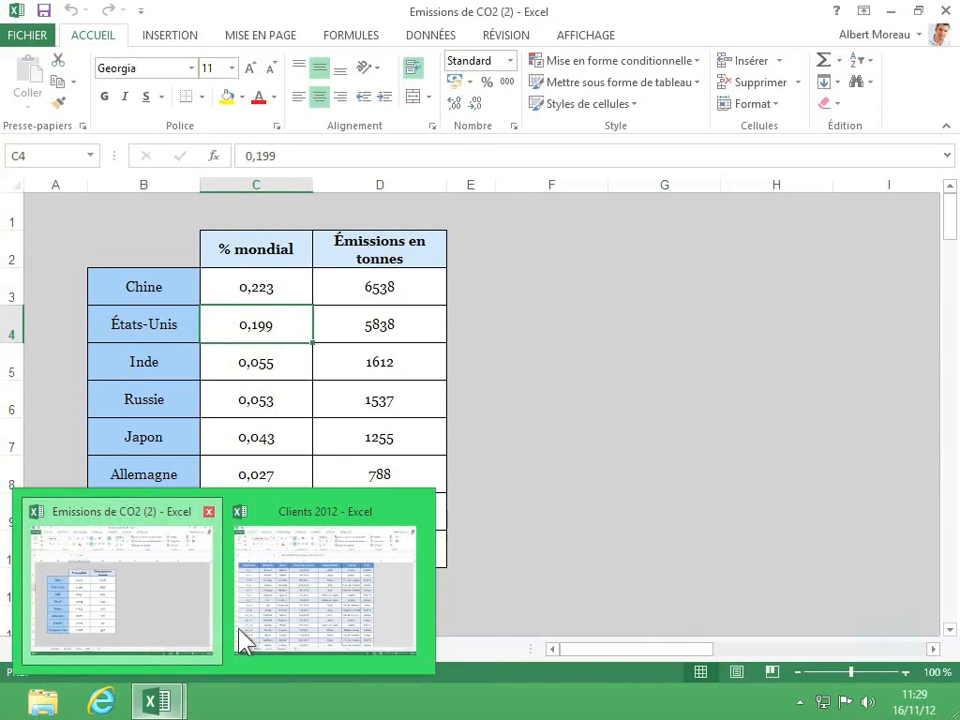
pyautogui.moveTo(285, 640)
pyautogui.moveTo(167, 624)
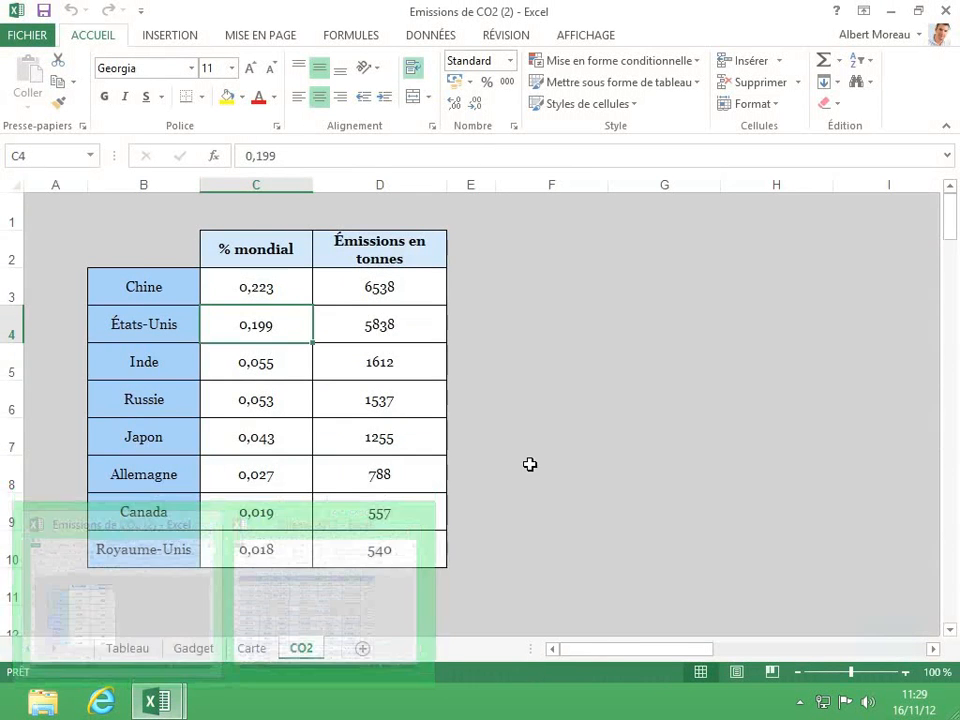
pyautogui.click(530, 464)
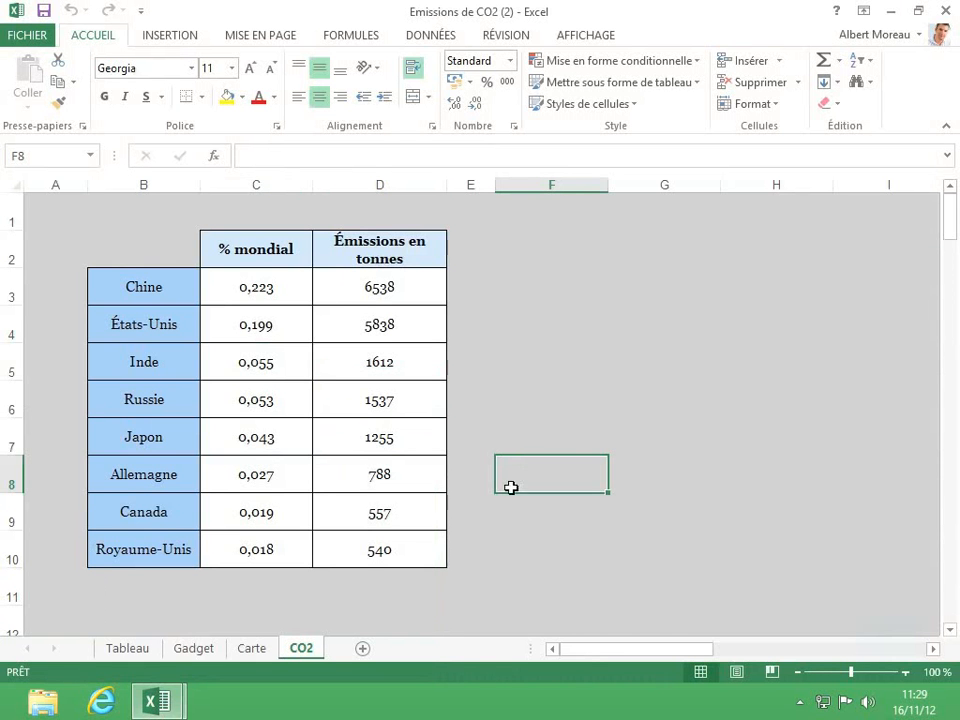
# Use the Windows desktop arrangement commands to display both workbook windows stacked, followed by side by side.
pyautogui.rightClick(503, 703)
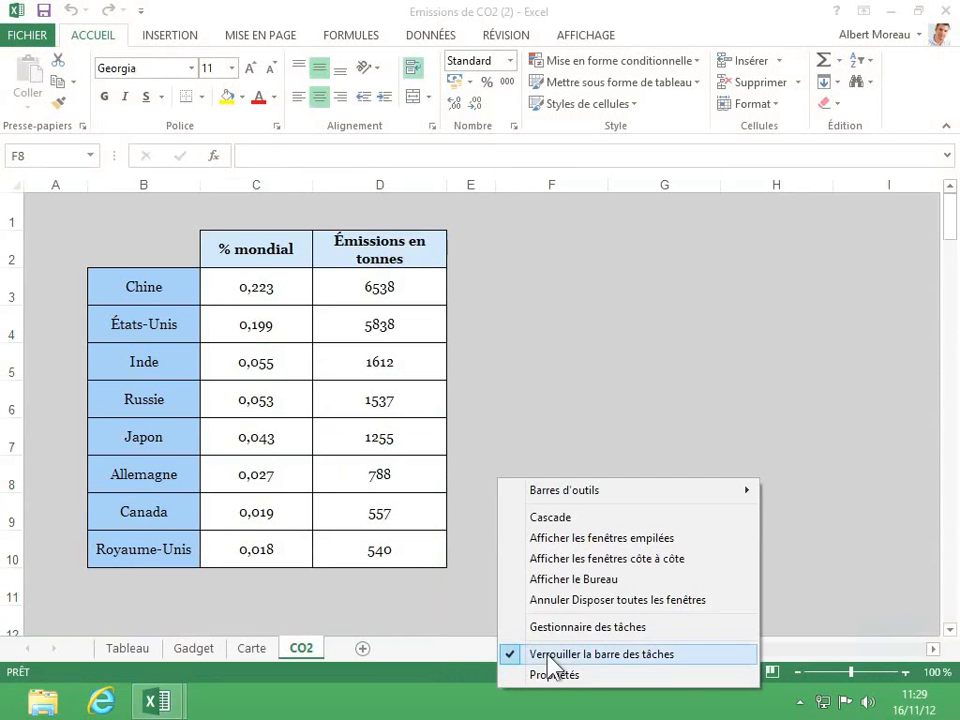
pyautogui.click(648, 540)
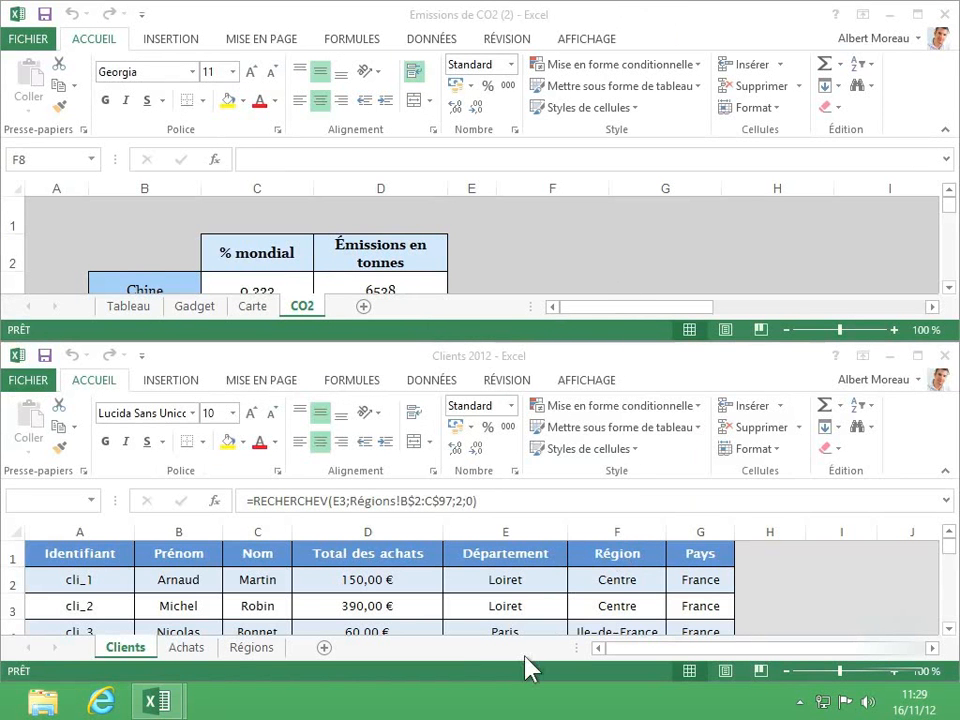
pyautogui.rightClick(530, 697)
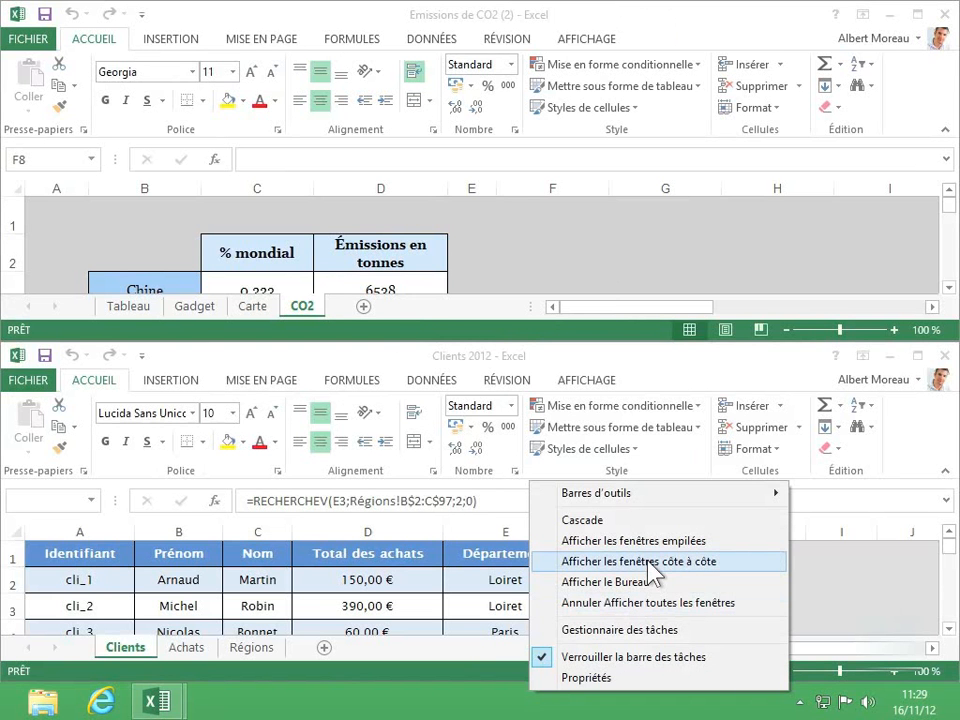
pyautogui.click(645, 570)
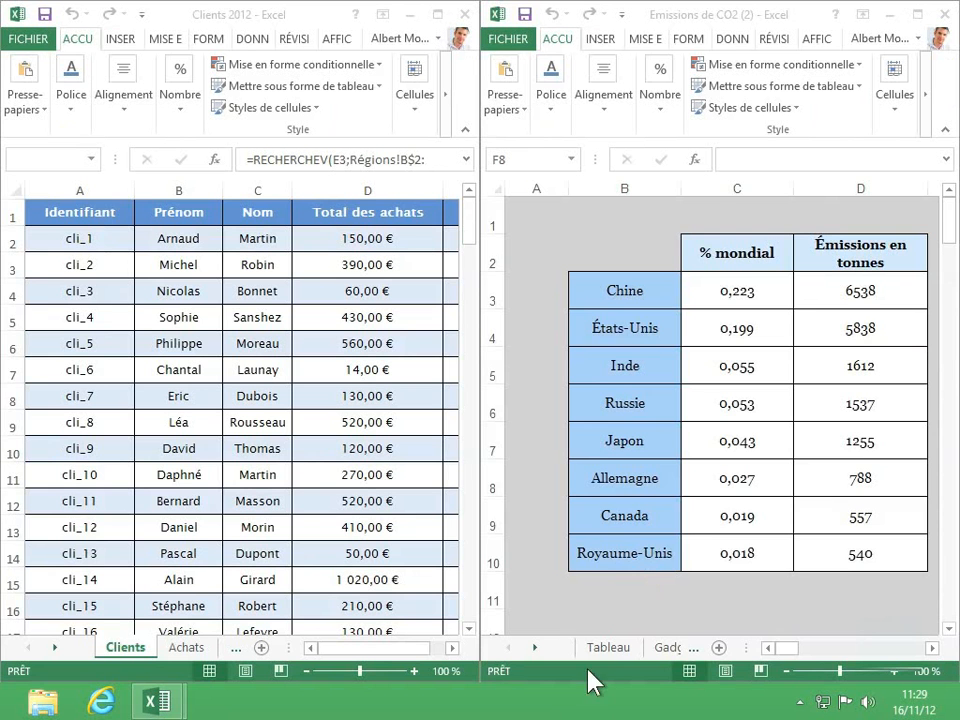
# Cascade the open windows on the desktop, and bring Emissions de CO2 (2) to the front and maximize it.
pyautogui.rightClick(590, 700)
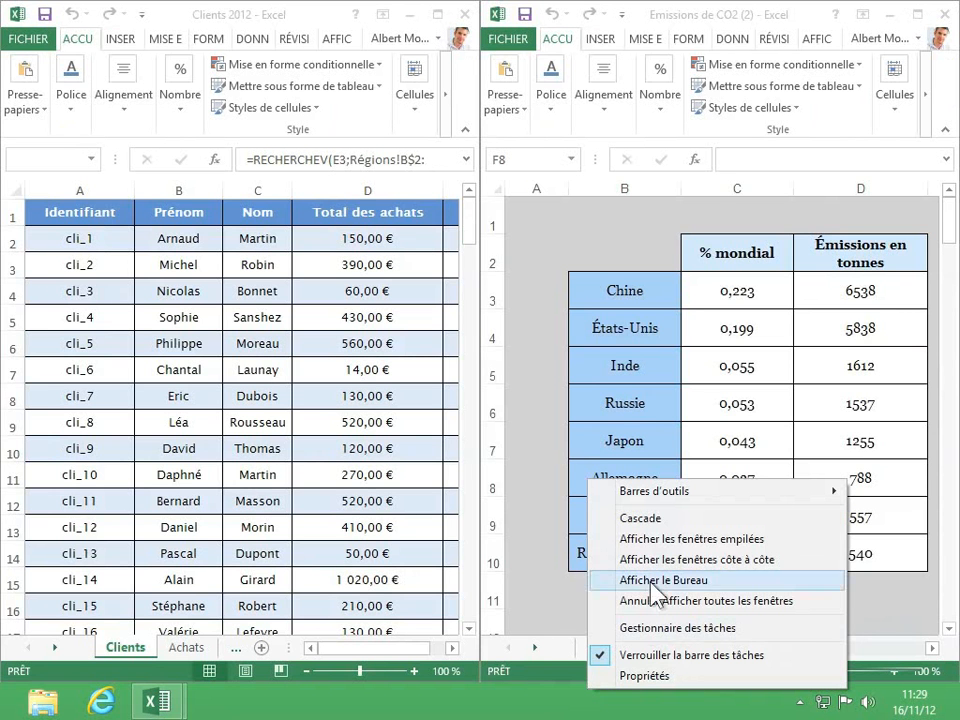
pyautogui.click(642, 520)
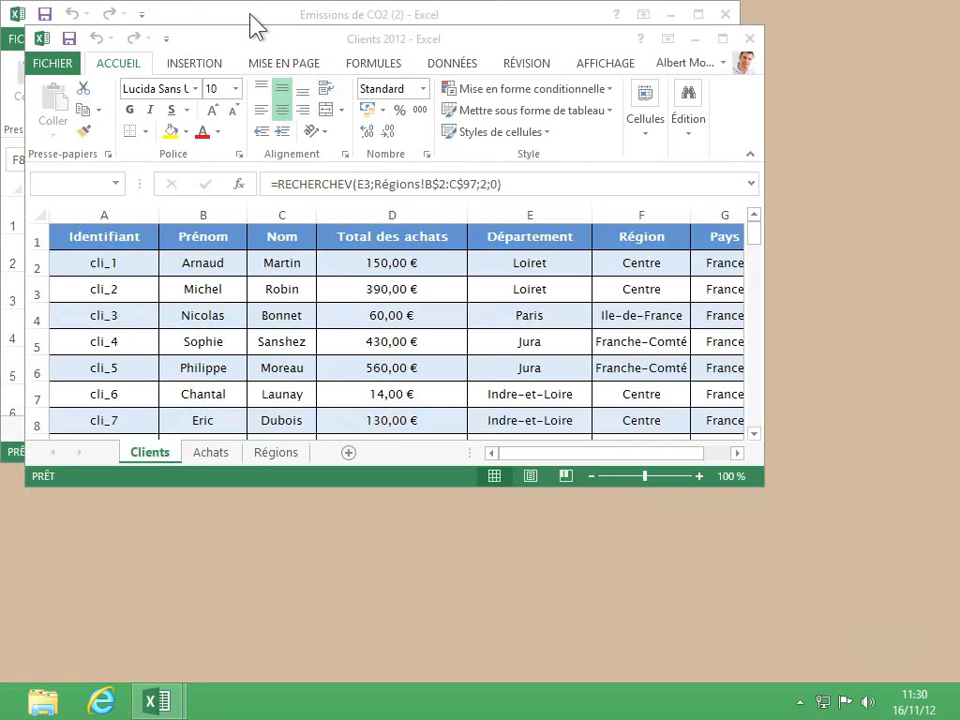
pyautogui.click(361, 14)
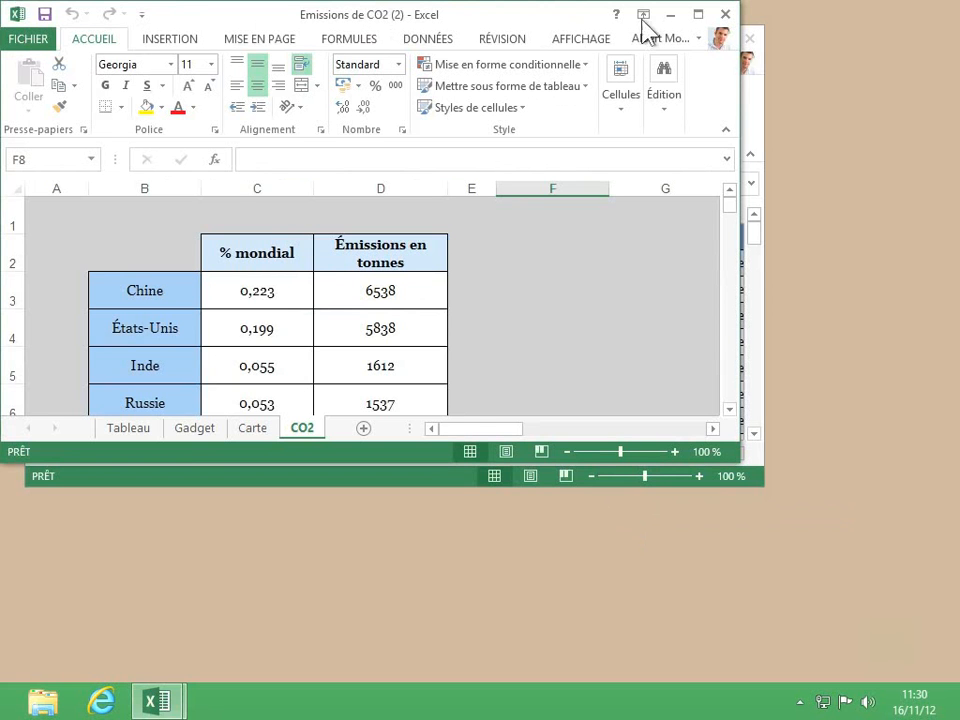
pyautogui.click(698, 15)
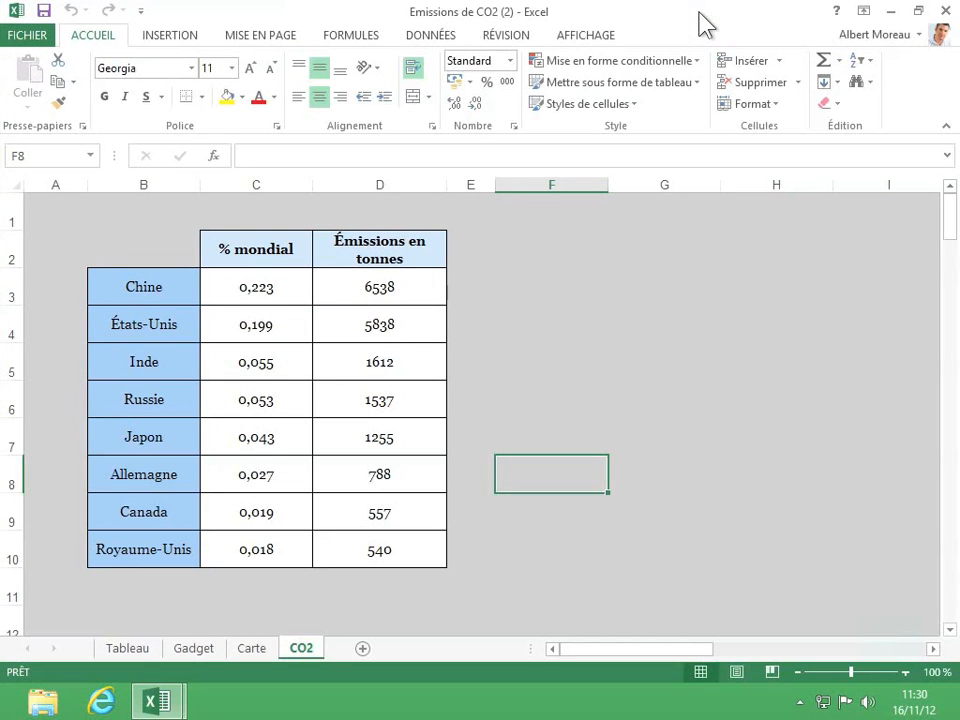
# Rearrange all workbook windows from within Excel using the Vertical layout.
pyautogui.click(588, 37)
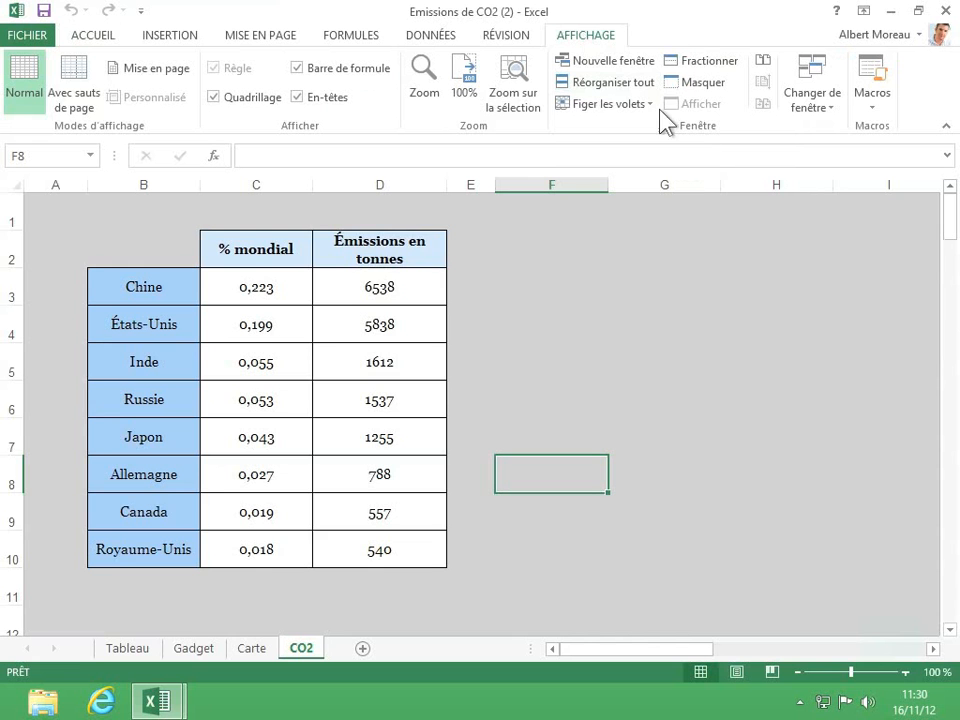
pyautogui.click(613, 86)
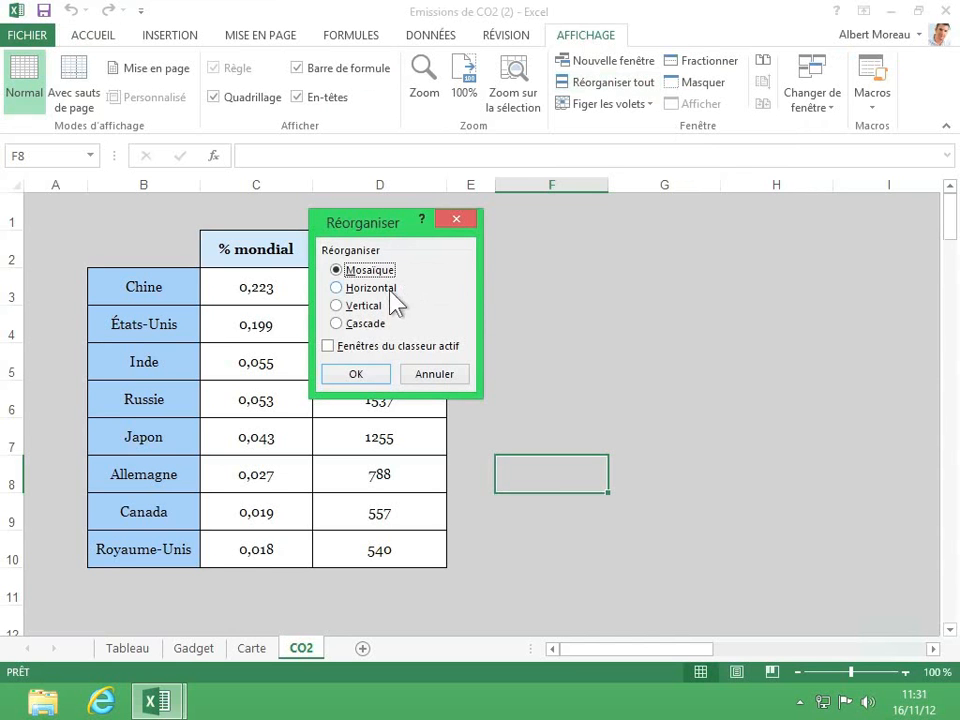
pyautogui.click(366, 308)
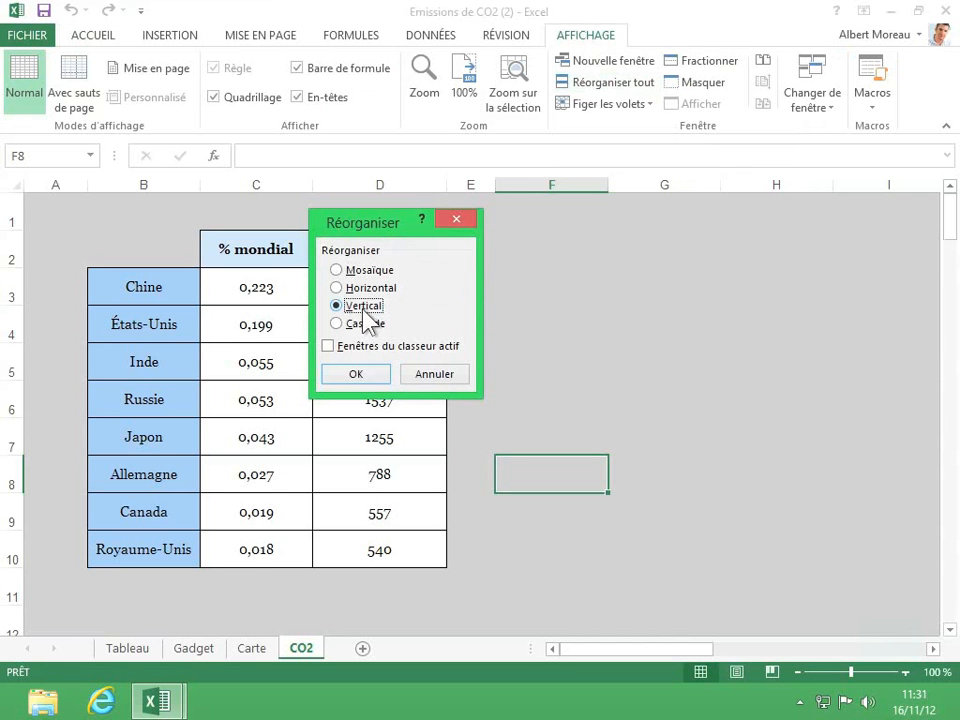
pyautogui.click(360, 376)
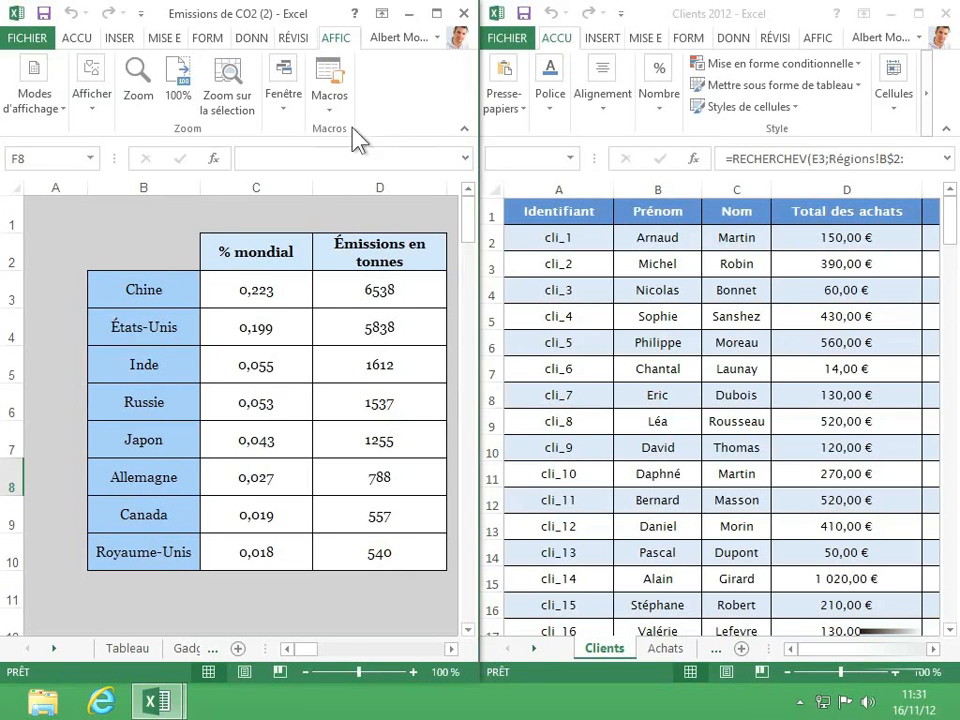
# Rearrange all workbook windows again from within Excel using the Horizontal layout.
pyautogui.click(284, 108)
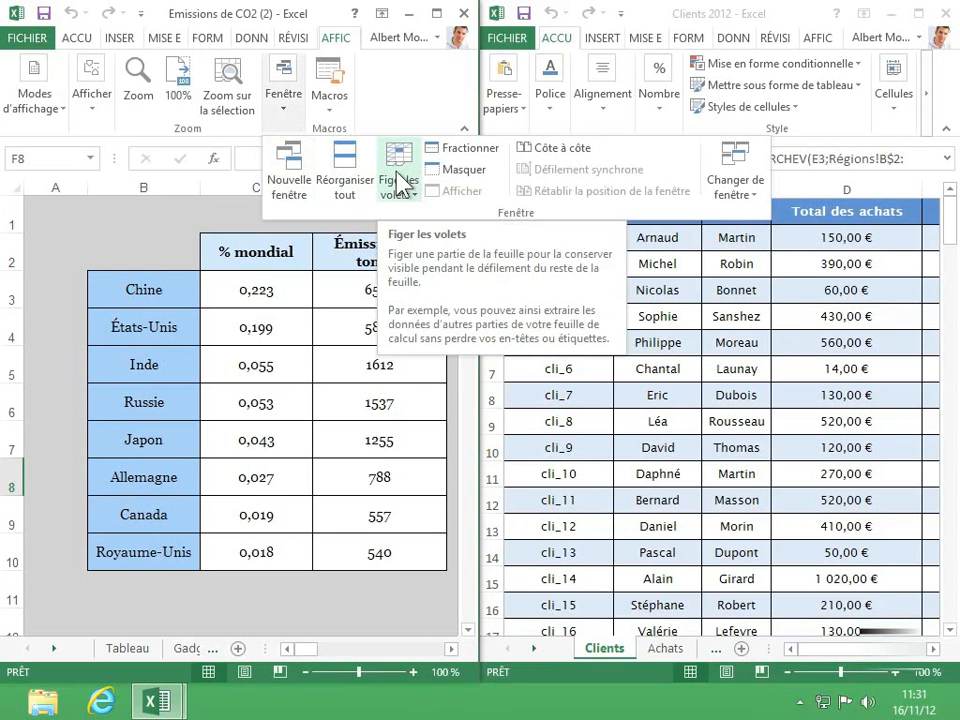
pyautogui.click(345, 175)
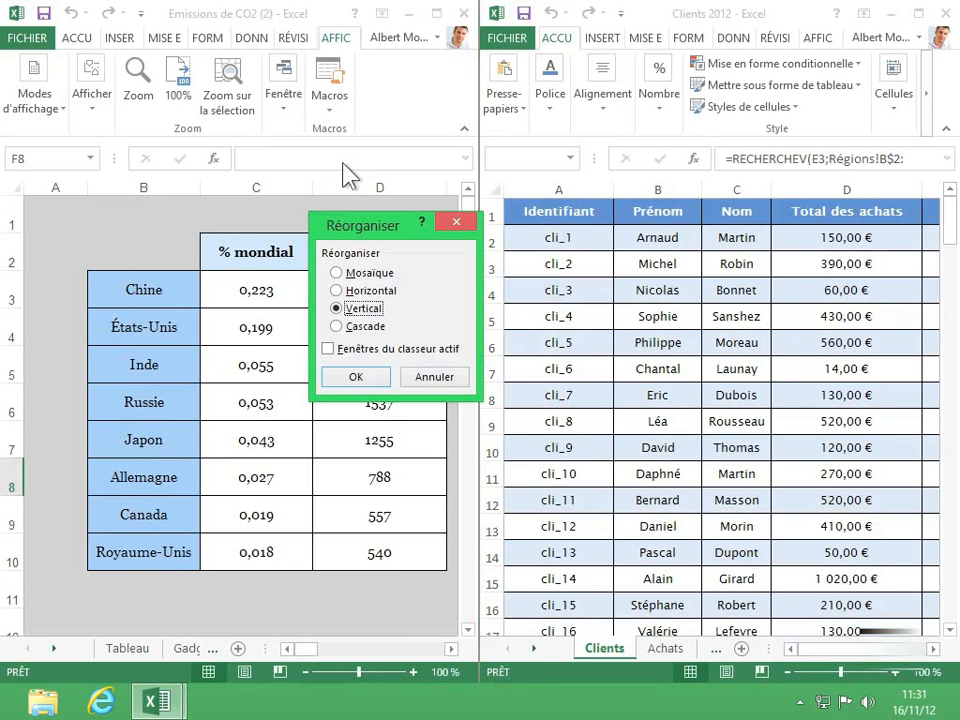
pyautogui.click(350, 291)
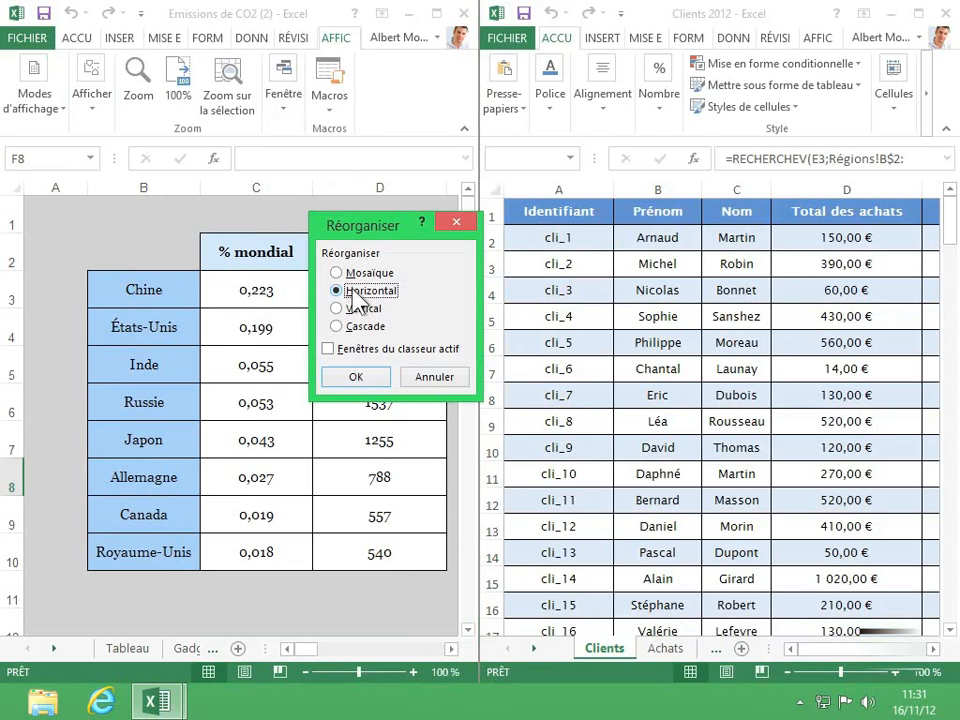
pyautogui.click(358, 377)
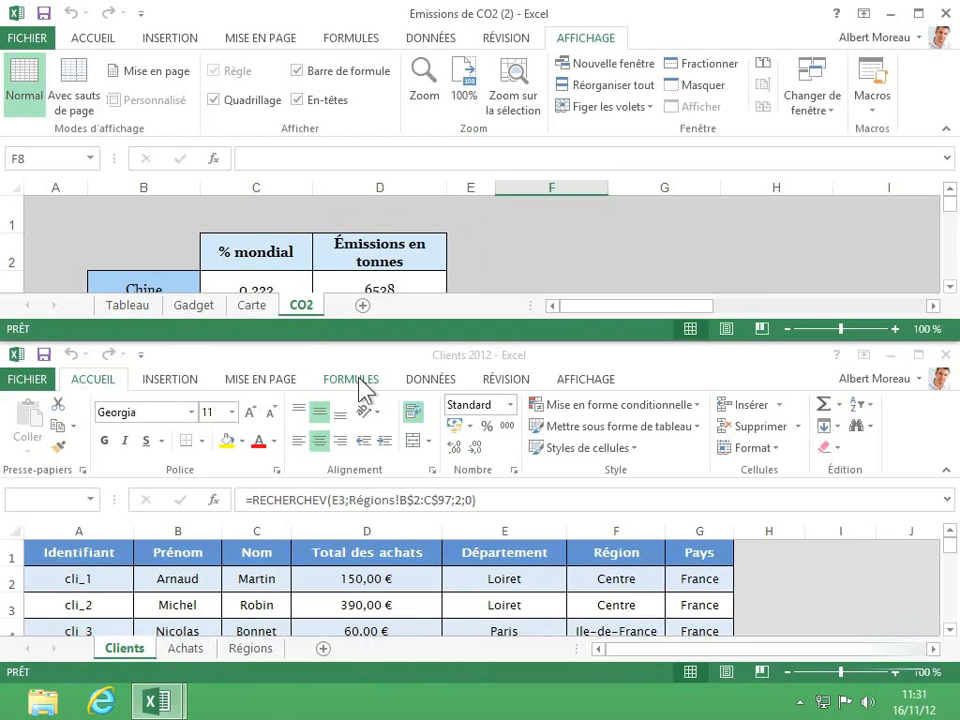
# Maximize the Clients 2012 workbook and open a new second window of it.
pyautogui.click(918, 355)
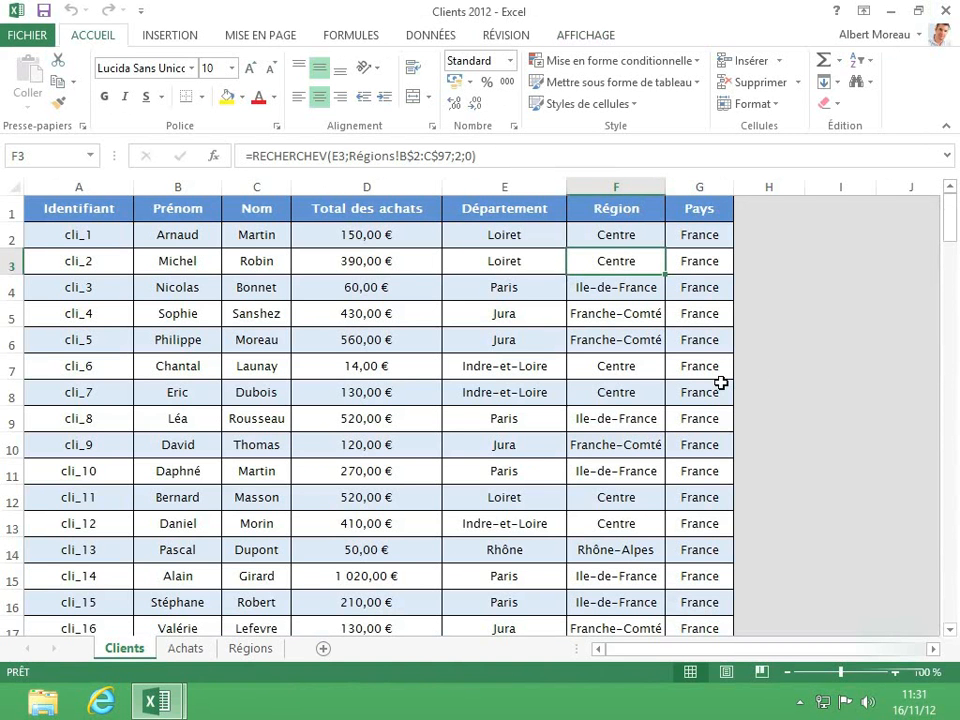
pyautogui.click(587, 38)
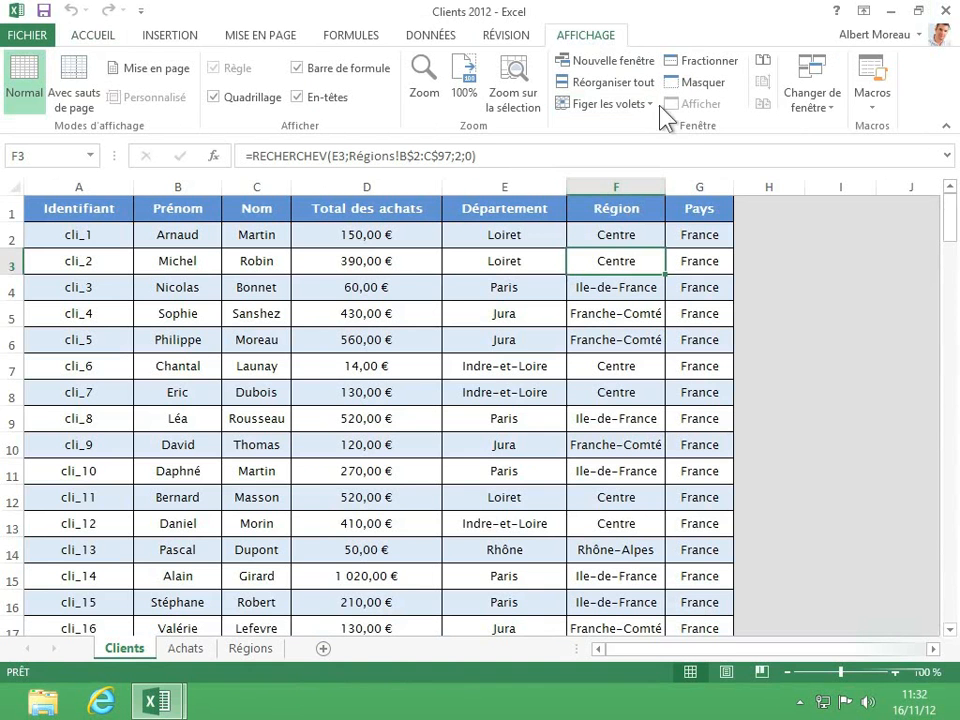
pyautogui.click(628, 70)
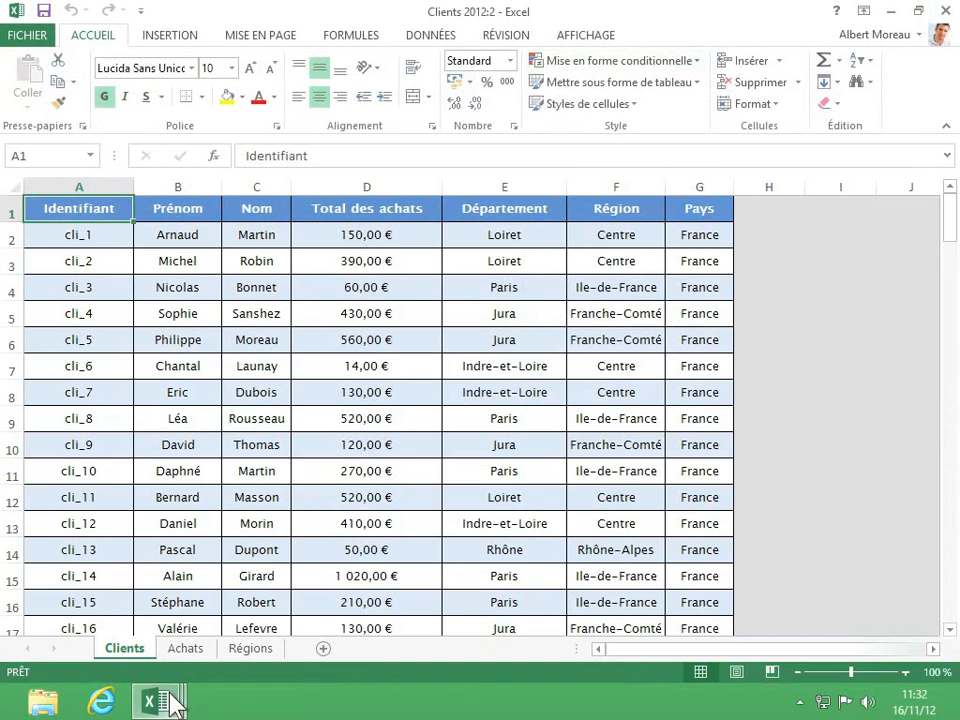
# Preview the open Excel windows and bring Clients 2012:1 to the front.
pyautogui.moveTo(167, 700)
pyautogui.moveTo(284, 597)
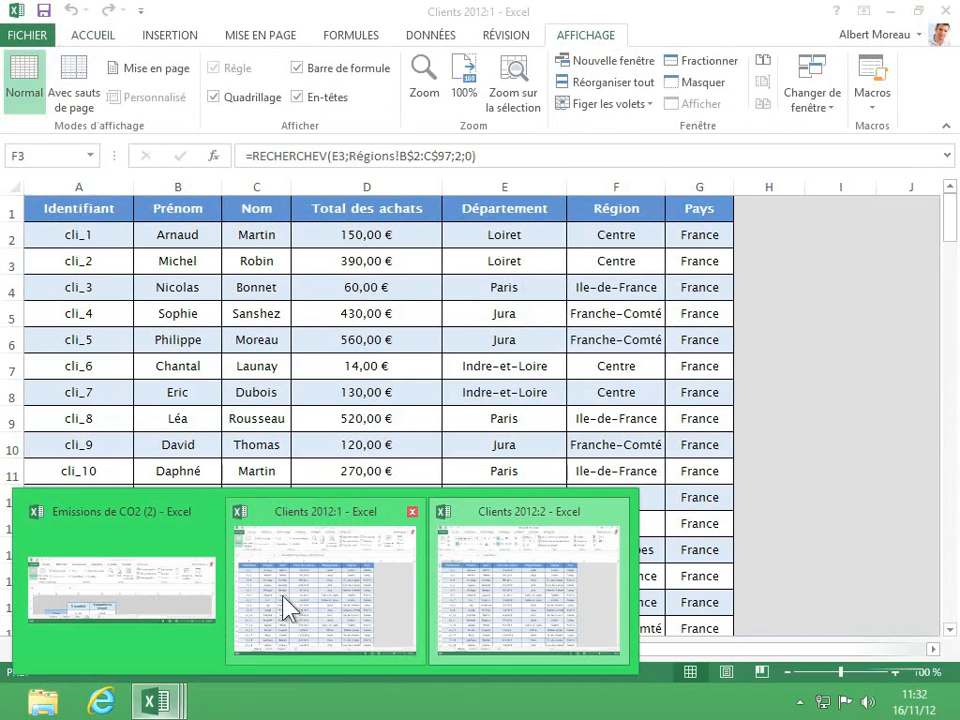
pyautogui.moveTo(480, 561)
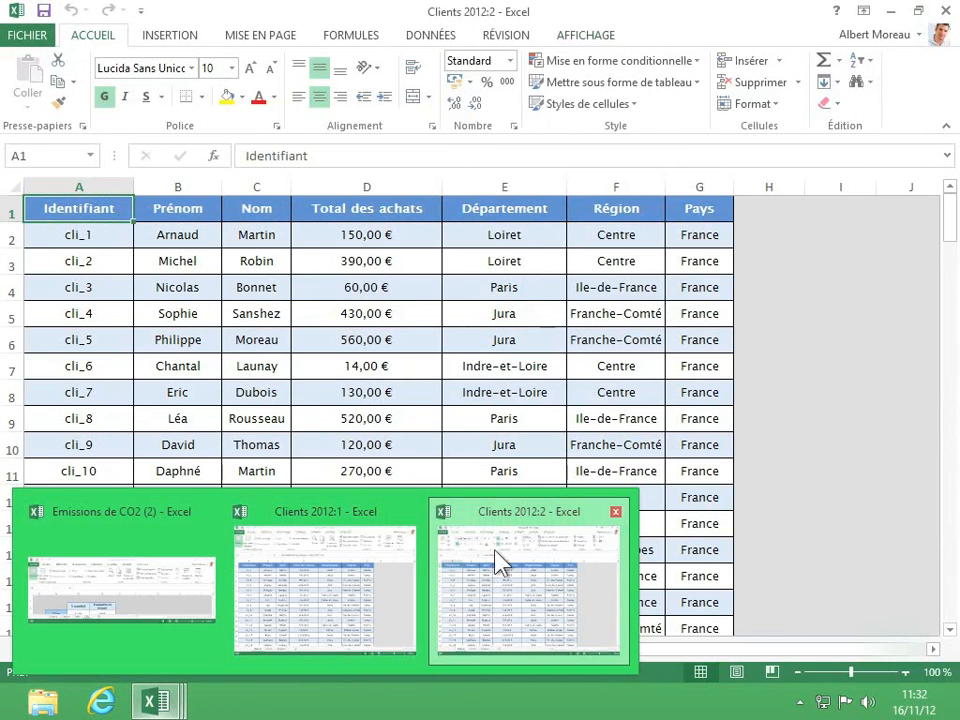
pyautogui.moveTo(403, 564)
pyautogui.moveTo(193, 591)
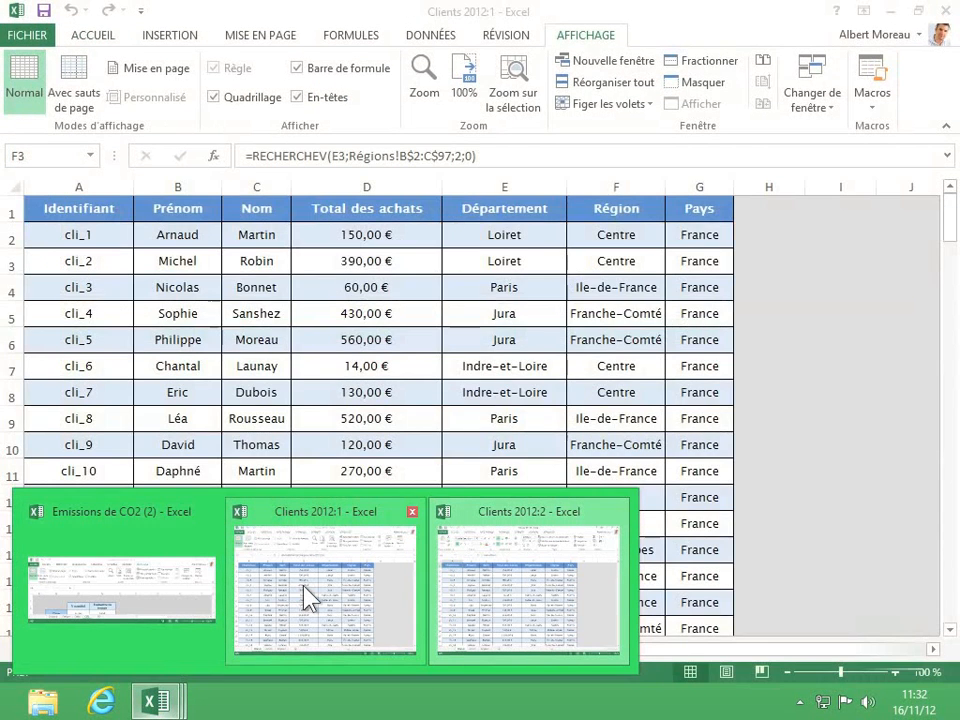
pyautogui.click(311, 598)
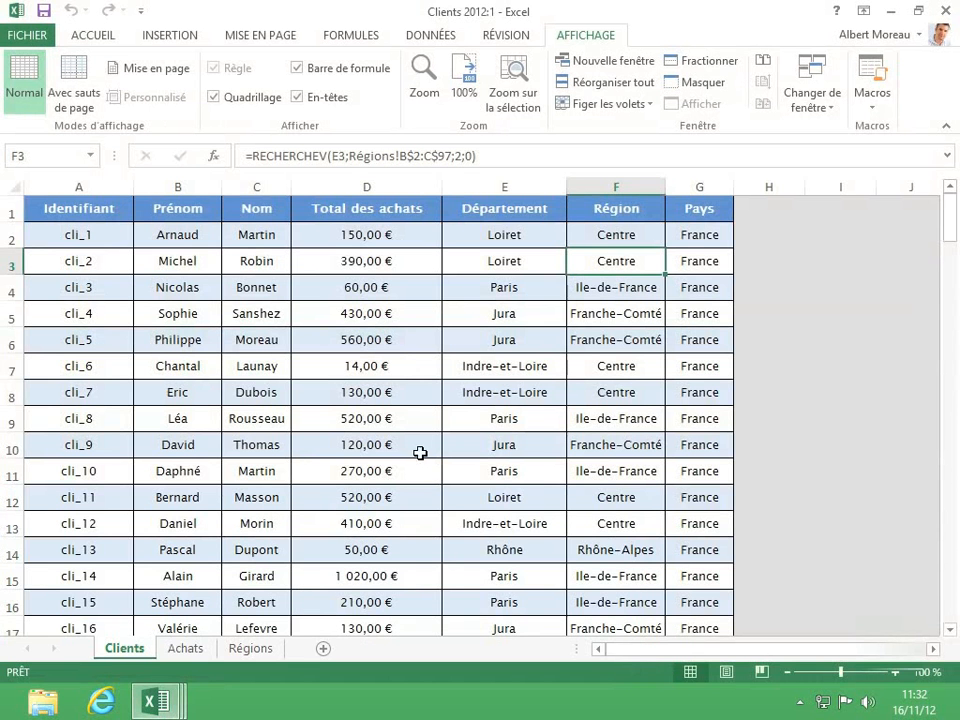
# Rearrange all open workbook windows using the Mosaïque layout.
pyautogui.click(587, 84)
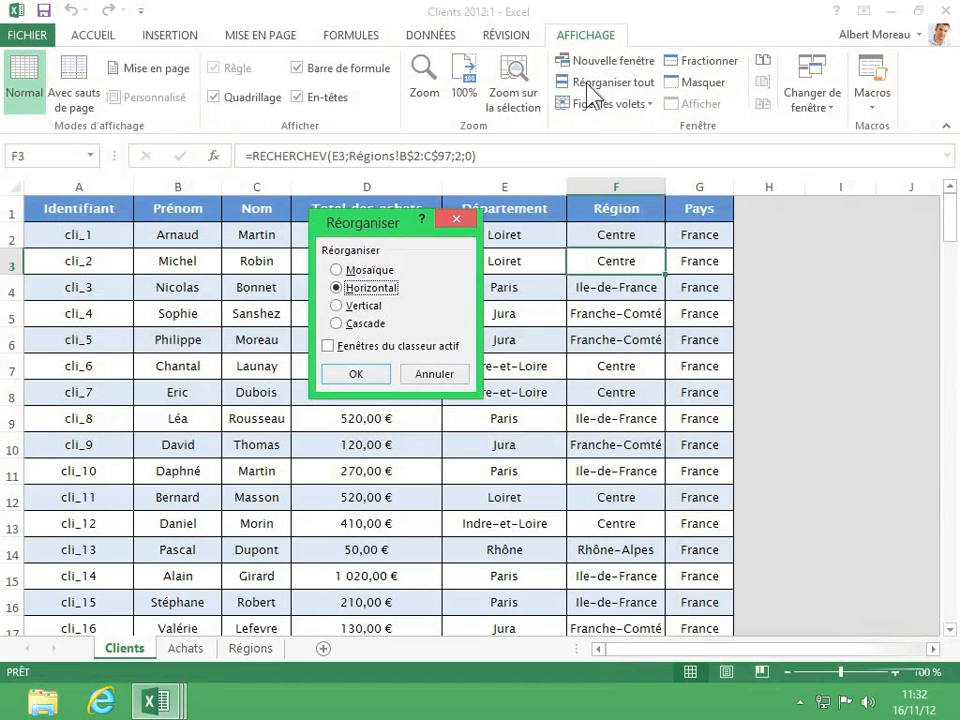
pyautogui.click(353, 270)
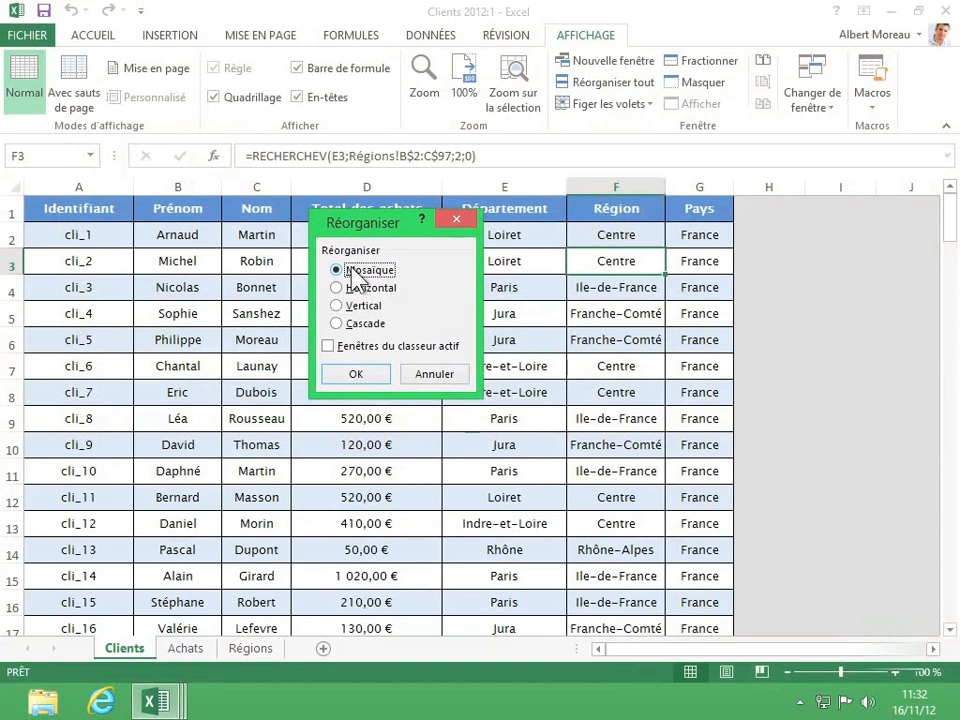
pyautogui.click(358, 374)
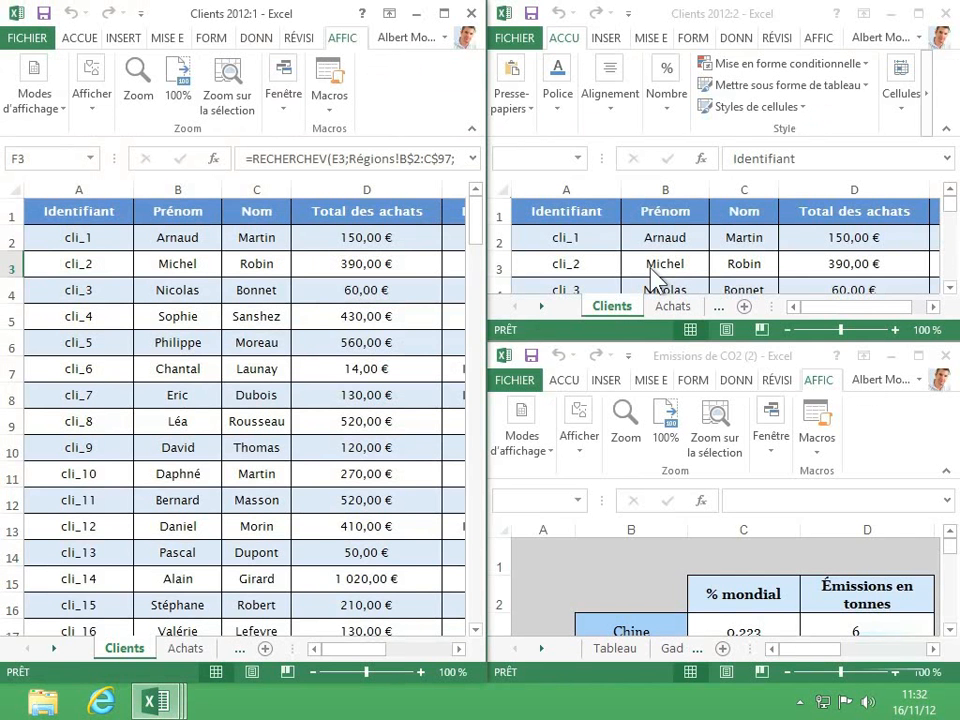
# From the Clients 2012:2 window, rearrange only the active workbook's windows (Fenêtres du classeur actif) in the Mosaïque layout.
pyautogui.click(810, 50)
pyautogui.click(817, 37)
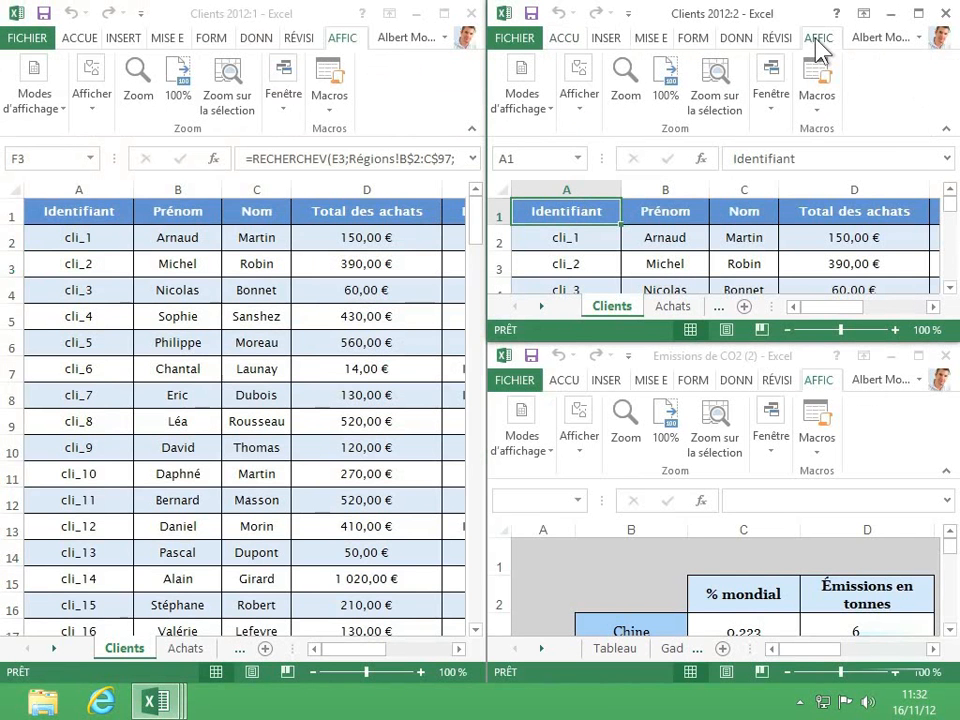
pyautogui.click(772, 100)
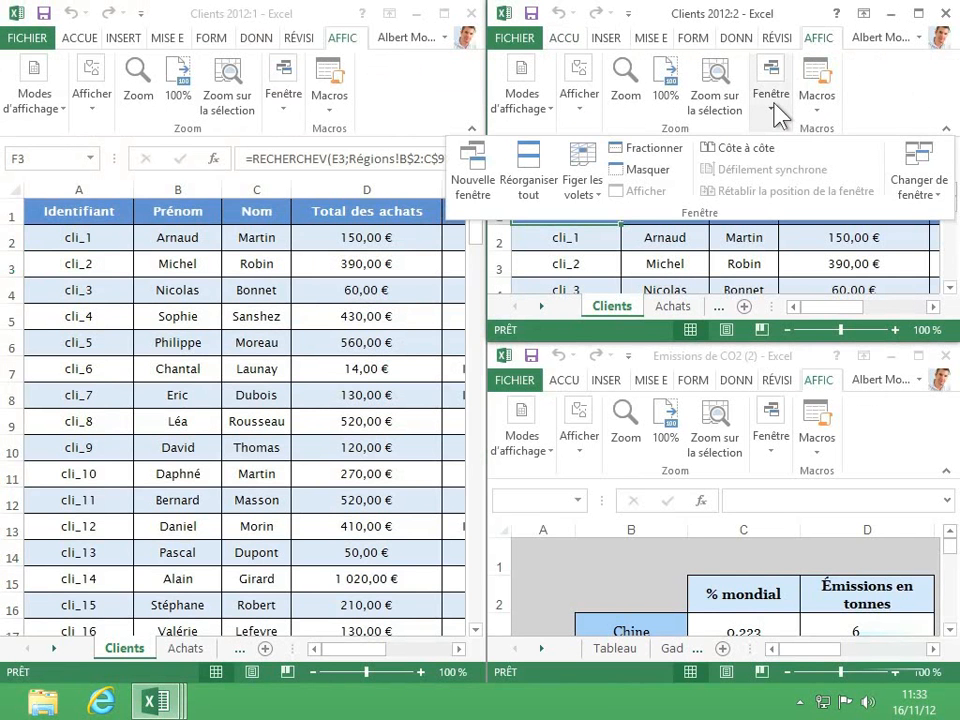
pyautogui.click(540, 190)
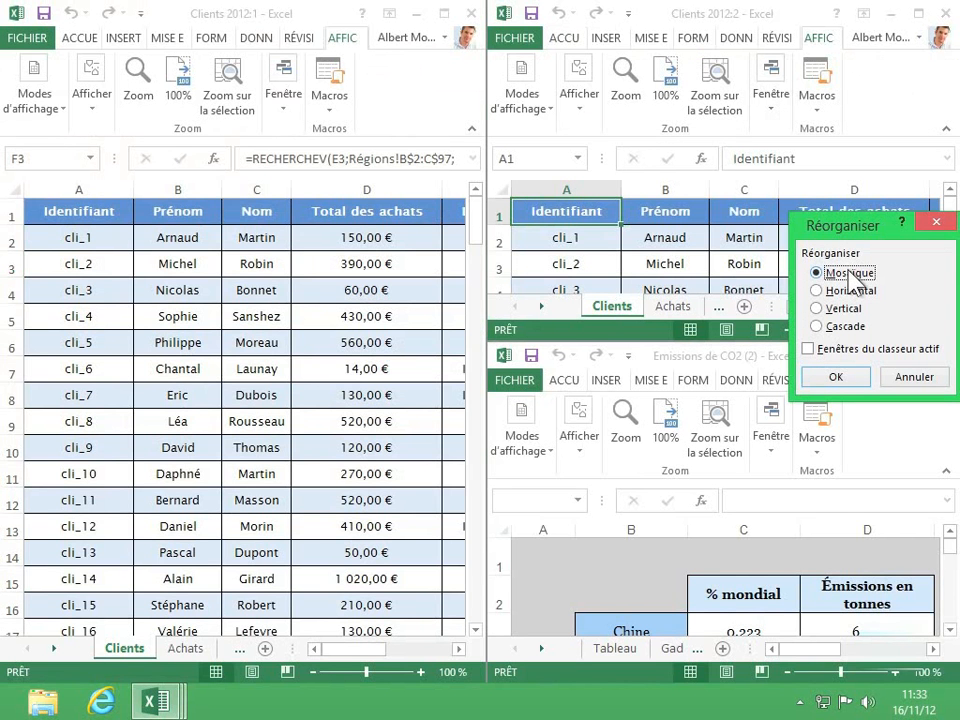
pyautogui.click(808, 349)
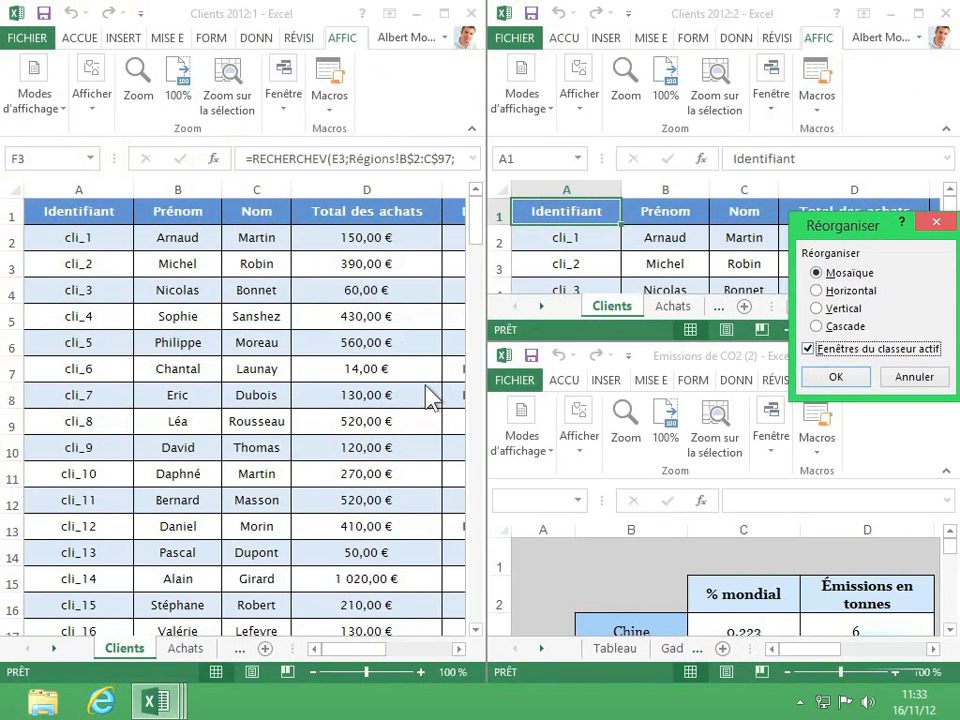
pyautogui.click(837, 382)
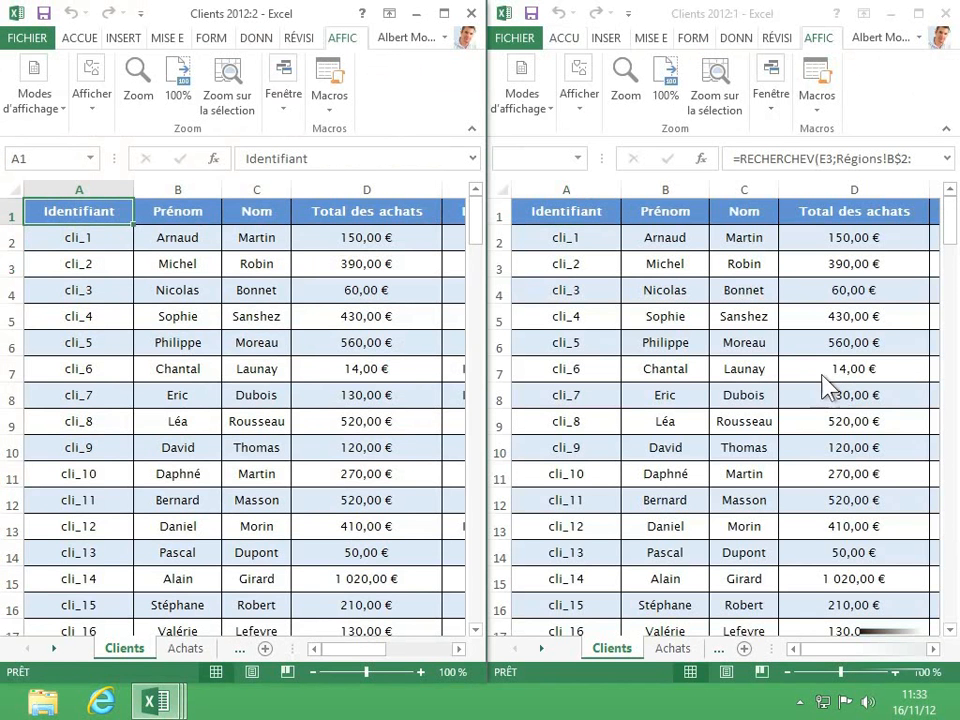